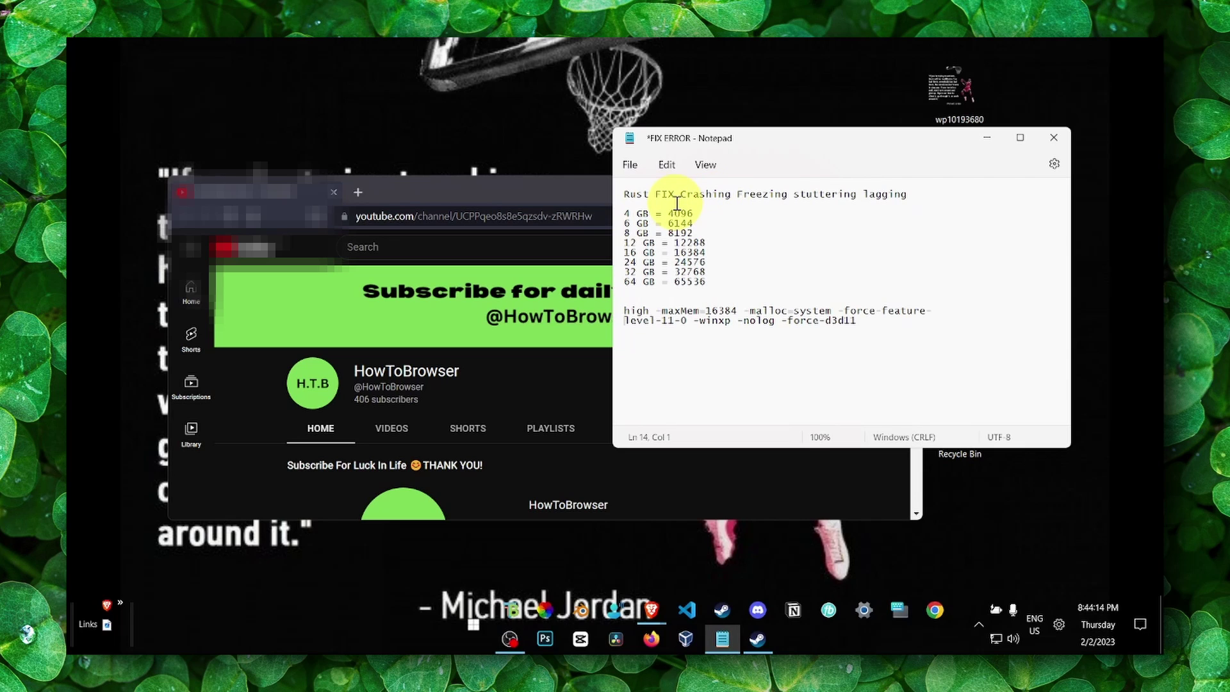
Bring up the browser channel page and the FIX ERROR notes in turn, and minimize both windows to clear the desktop.
left_click(563, 187)
left_click(696, 141)
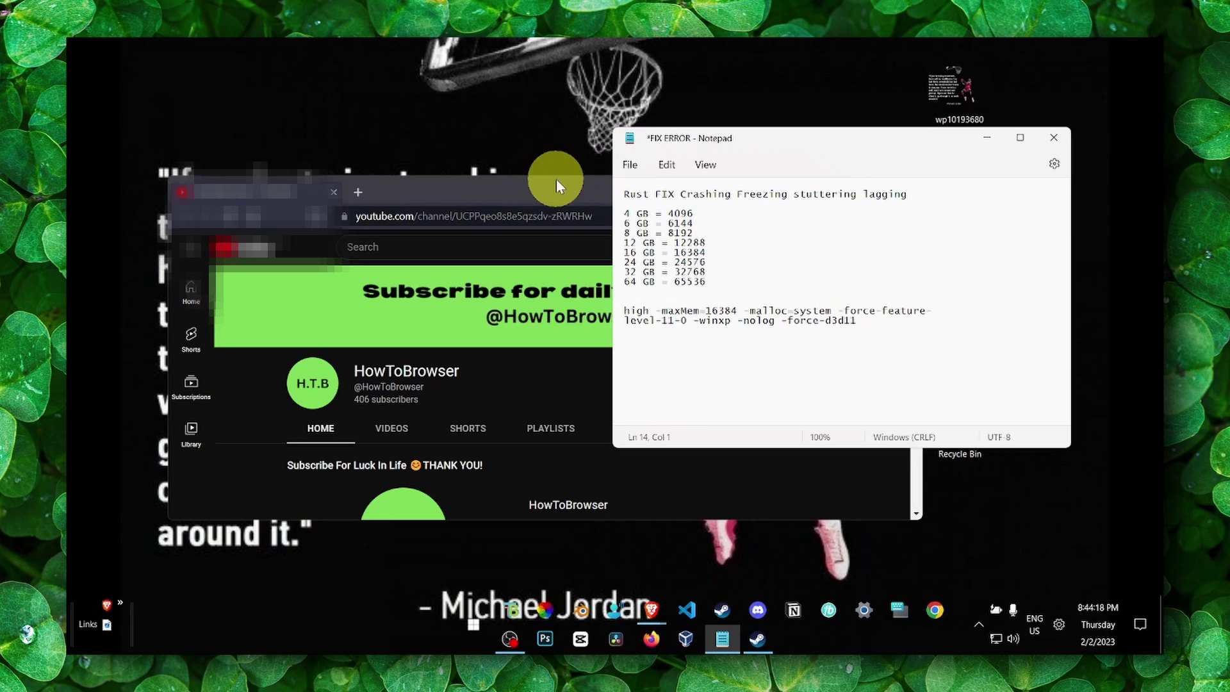
left_click(538, 191)
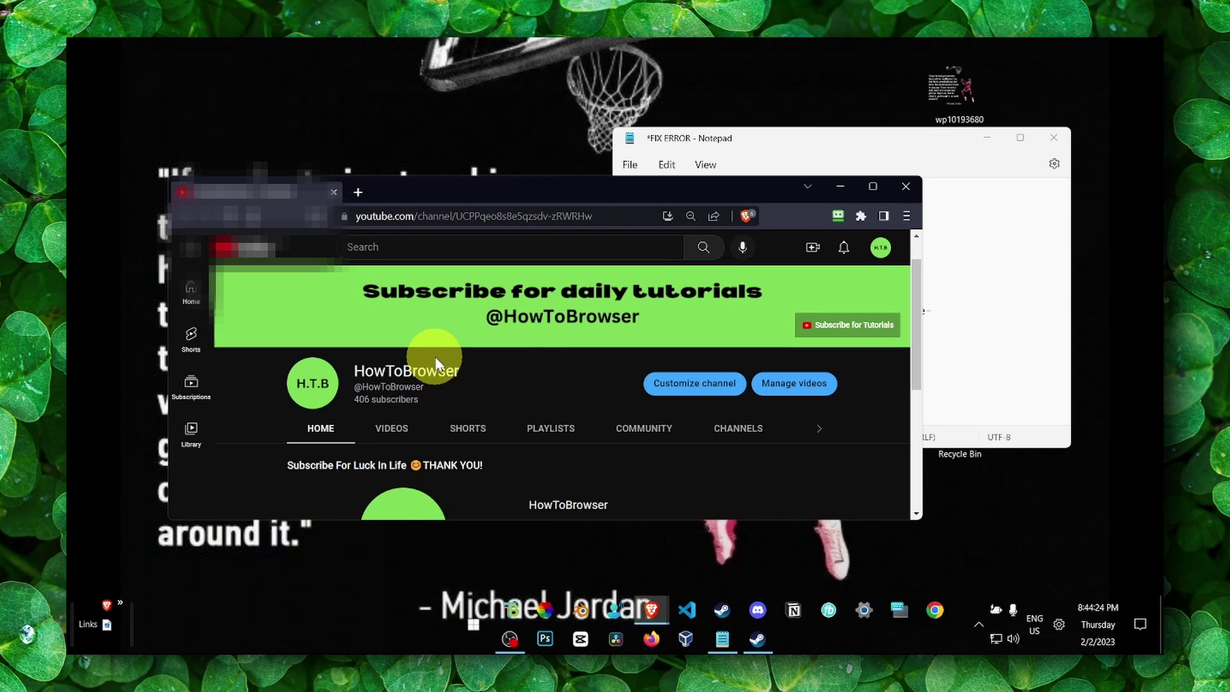
scroll(556, 321, "down", 1)
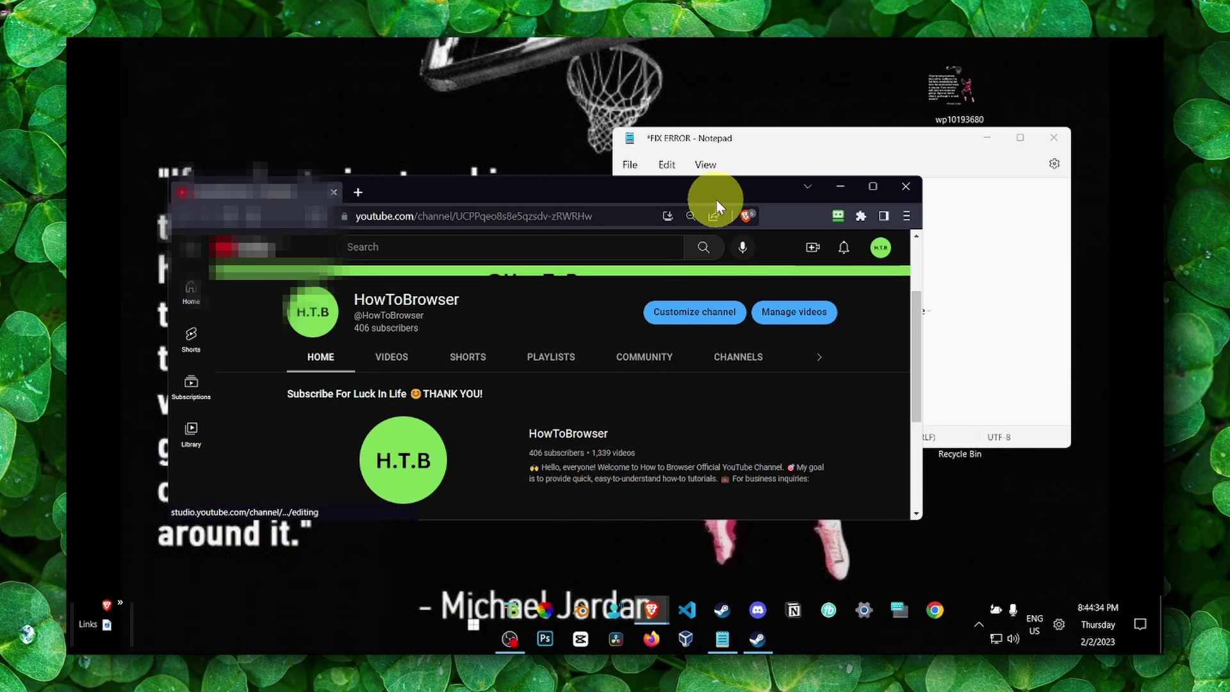
left_click(736, 146)
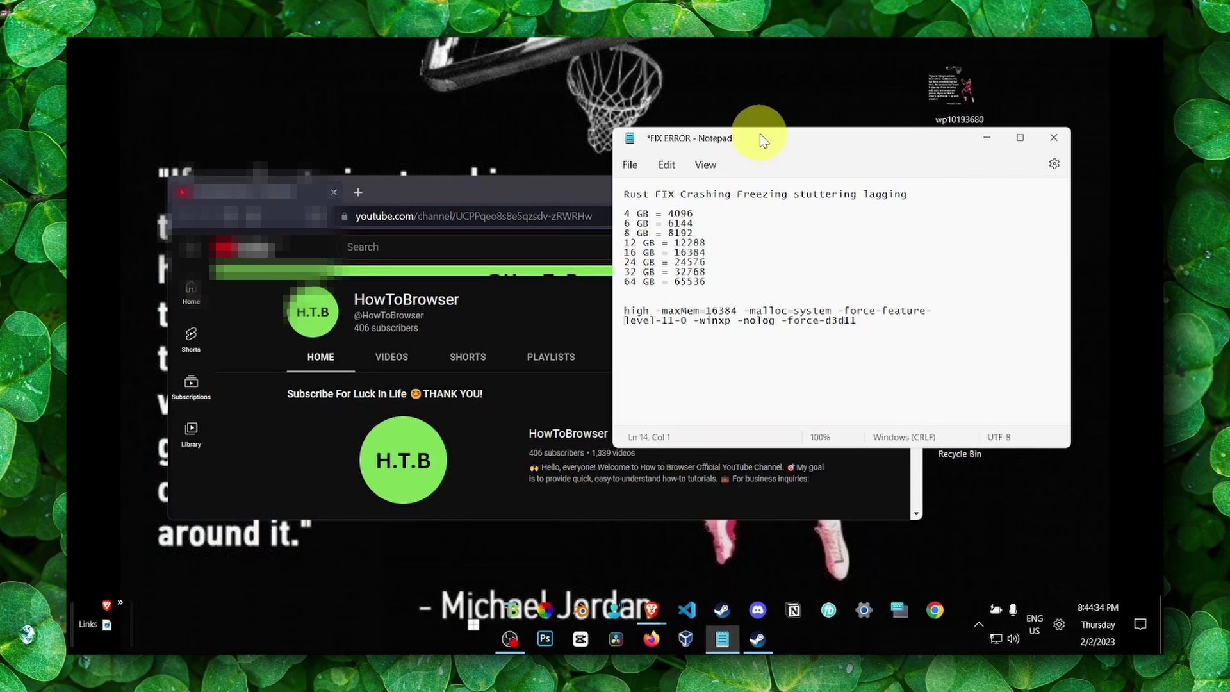
left_click(987, 139)
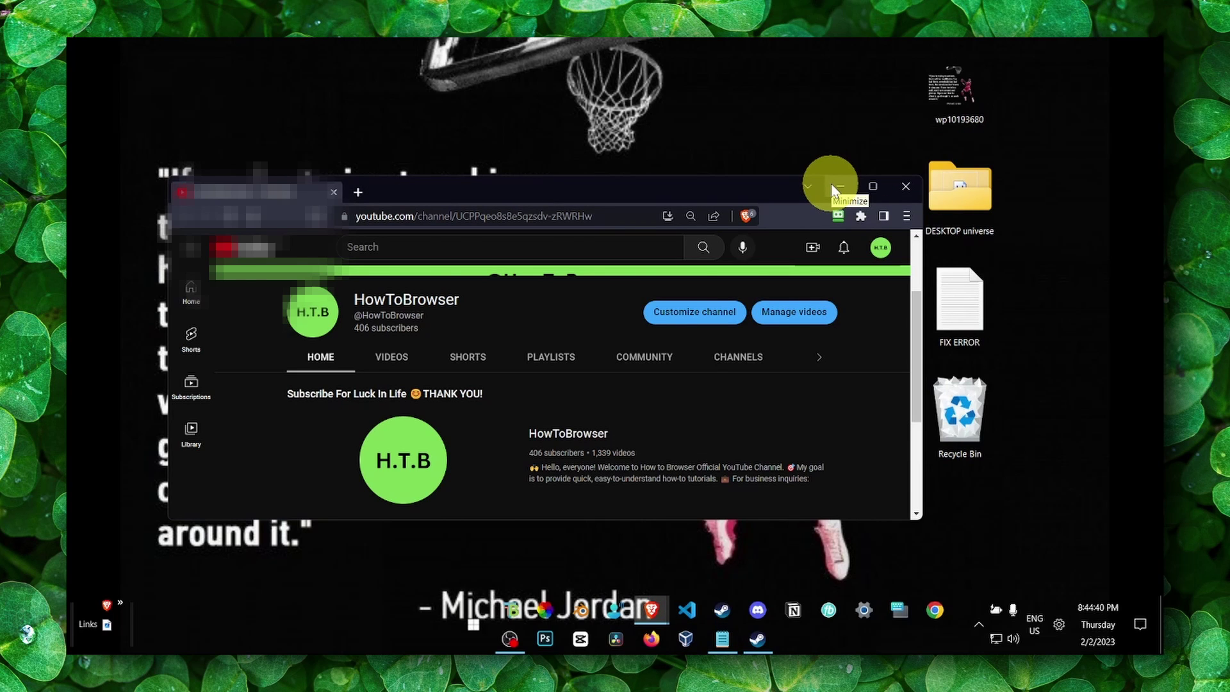
left_click(833, 189)
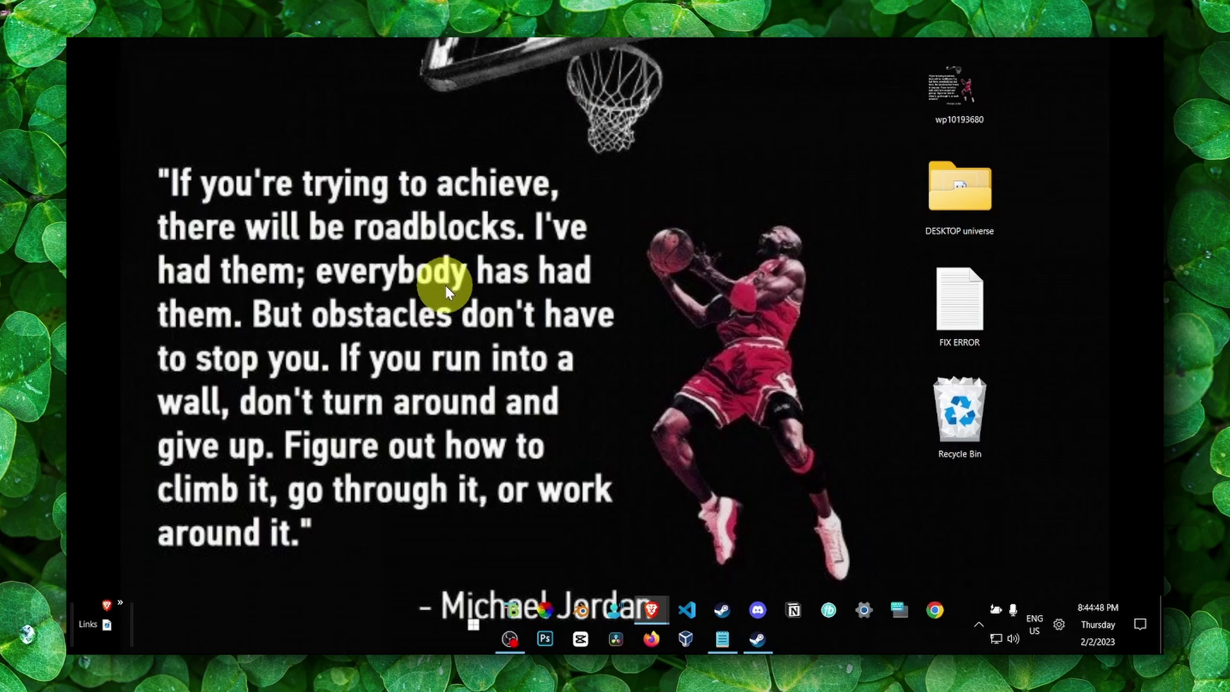
Find and open the Windows Graphics settings page through system search.
key("super+s")
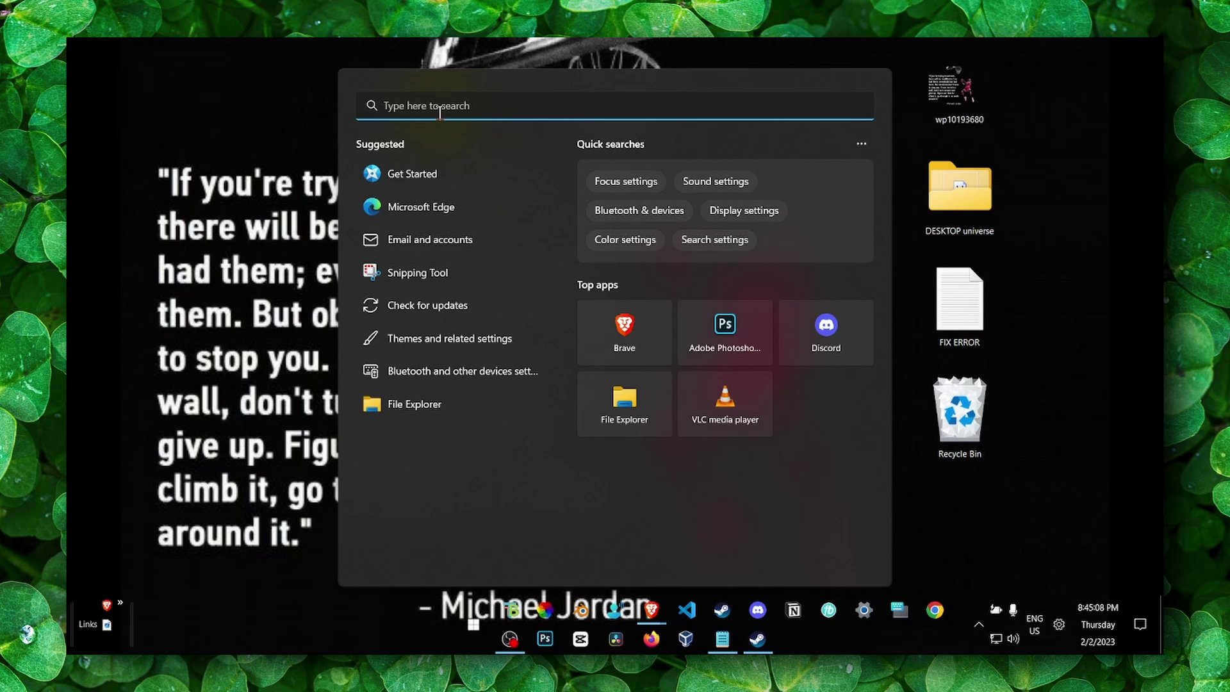
type("graphics settings")
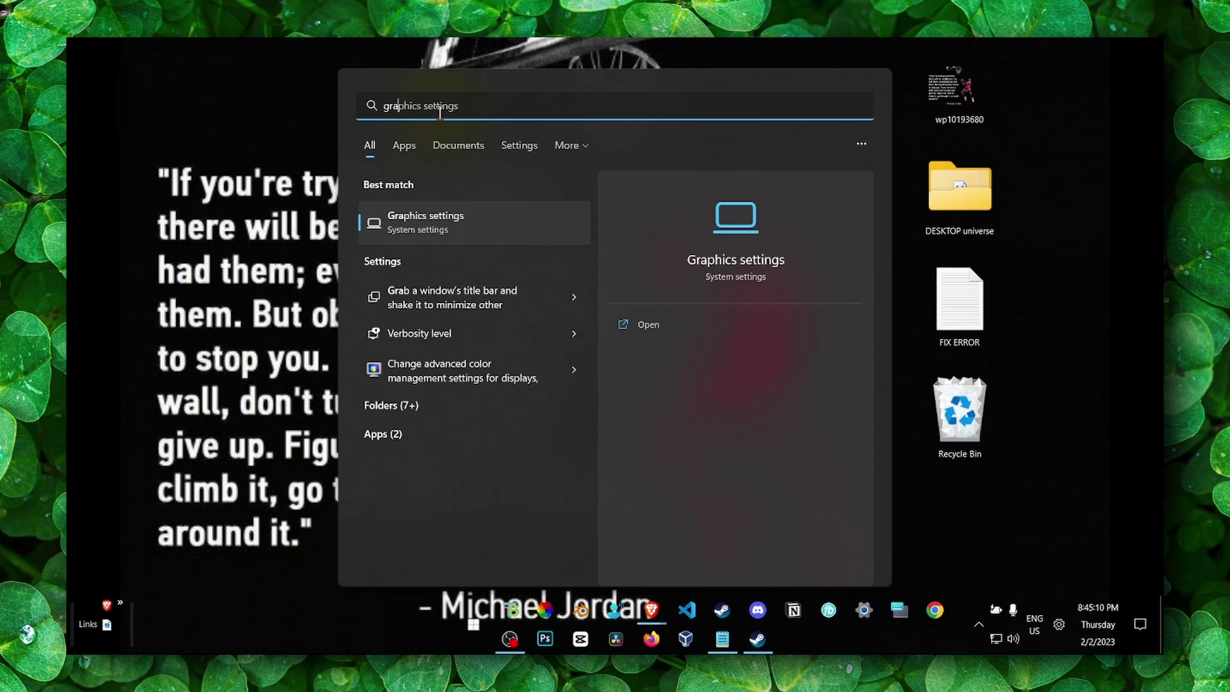
type("phics setti")
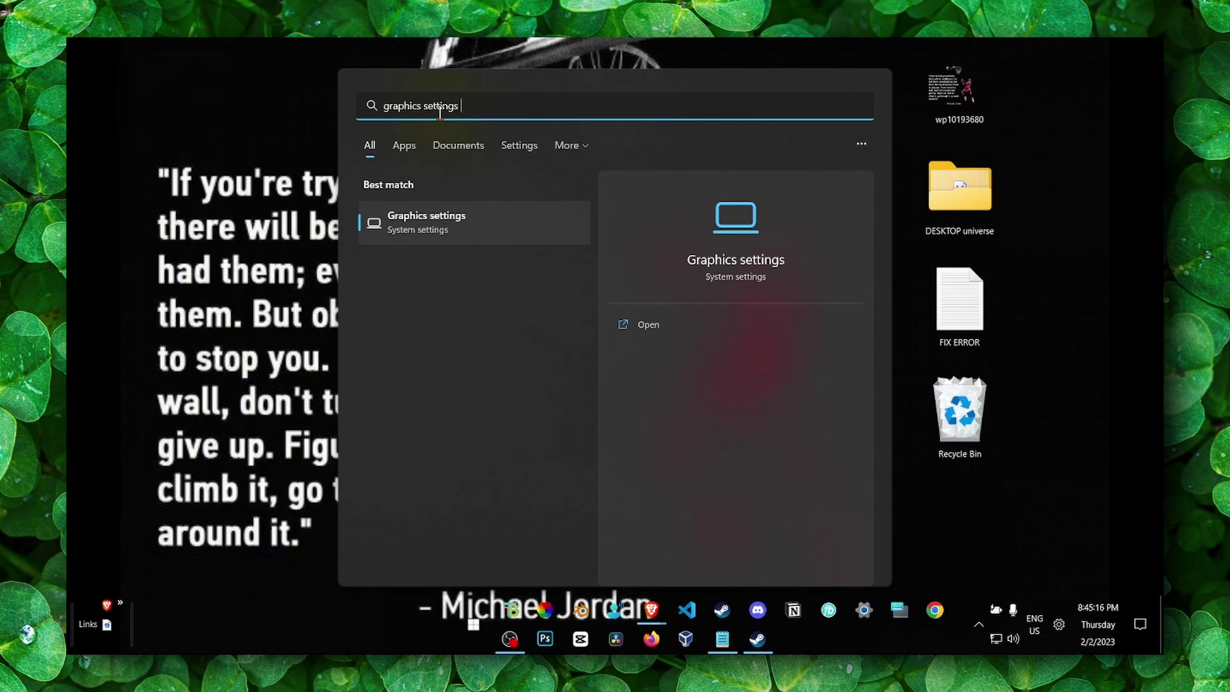
left_click(444, 211)
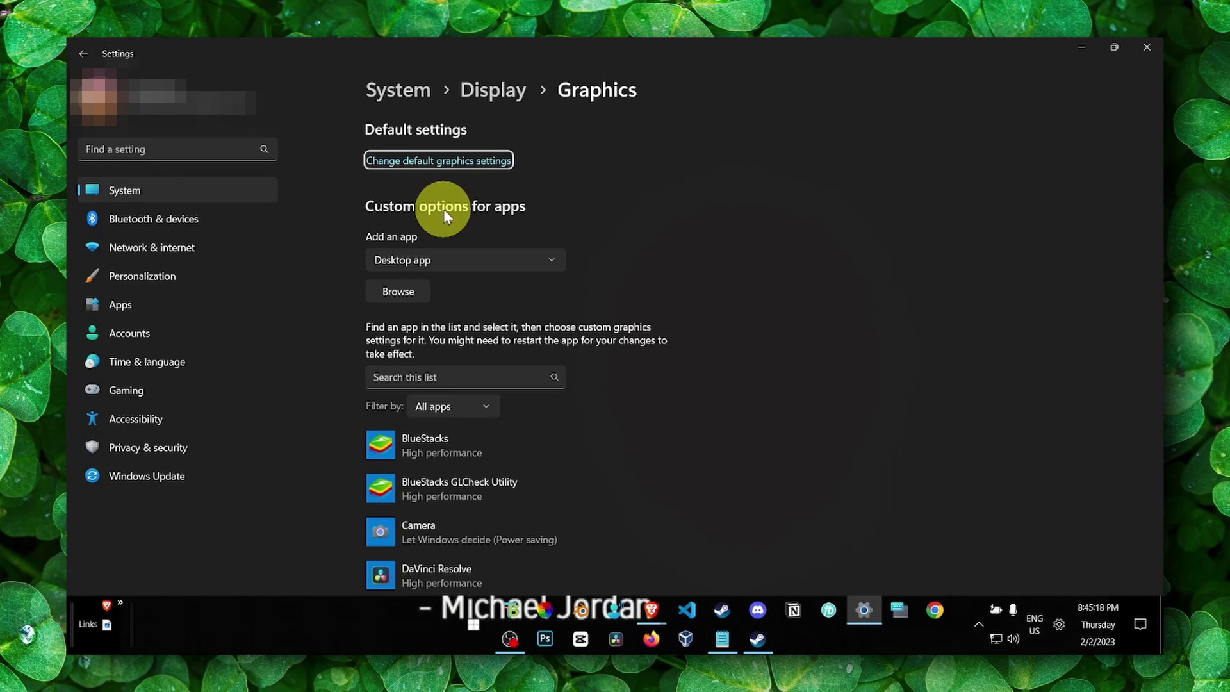
Search the custom graphics app list for "rust" and clear the search.
left_click(449, 377)
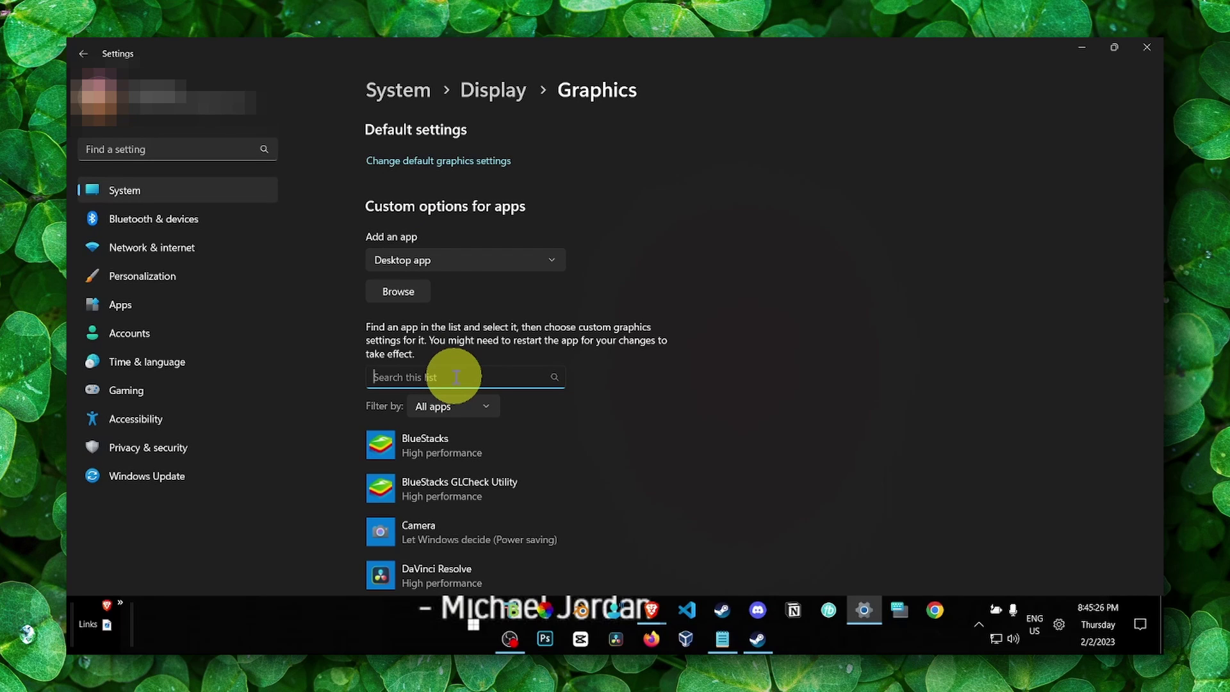
type("rust")
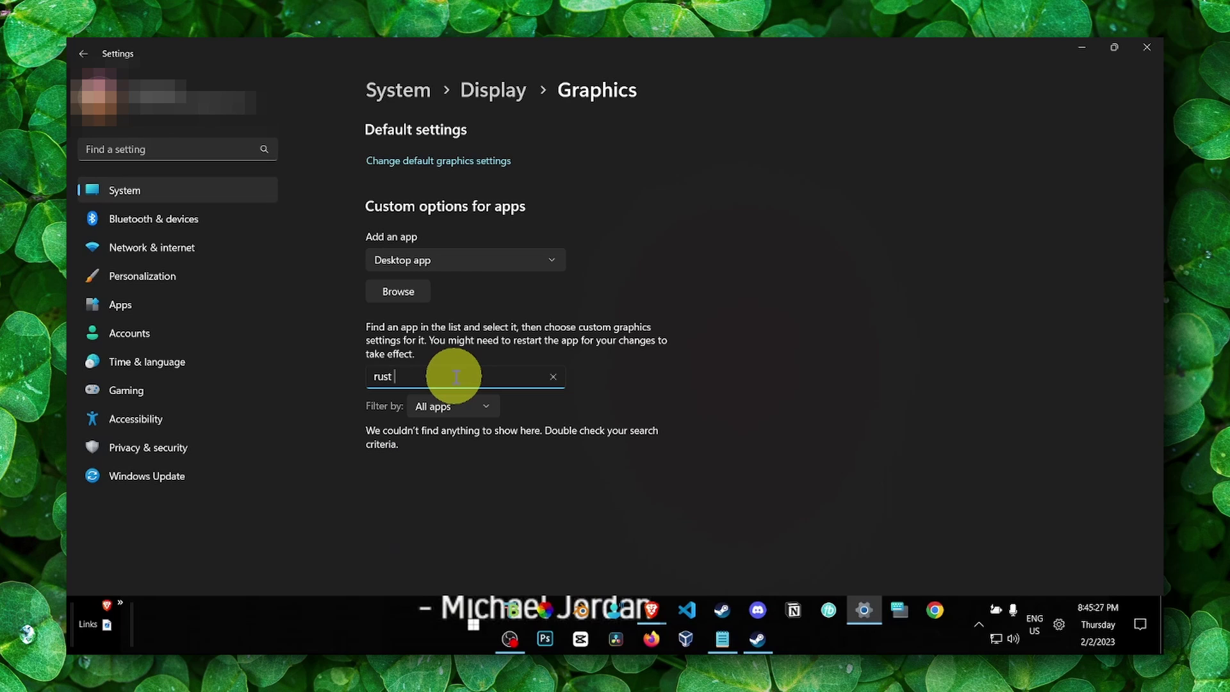
left_click(551, 378)
Try Power saving and High performance as the graphics preference for BlueStacks, cancel the dialog and close the settings window.
left_click(584, 454)
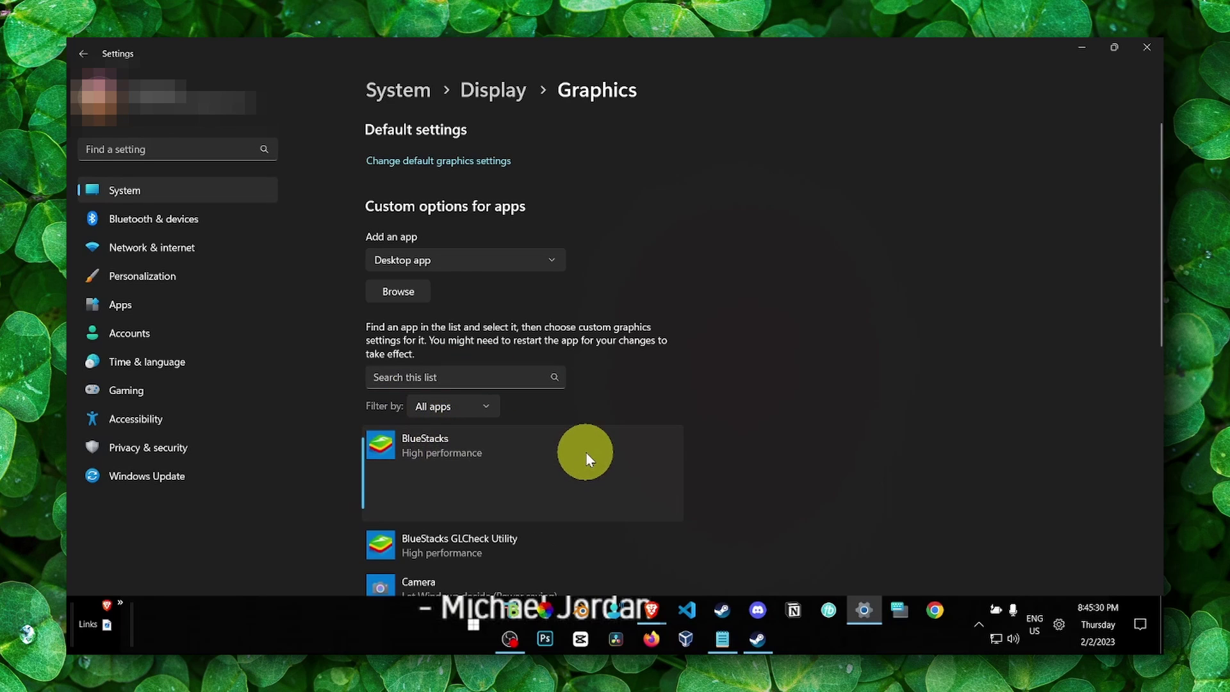
left_click(568, 497)
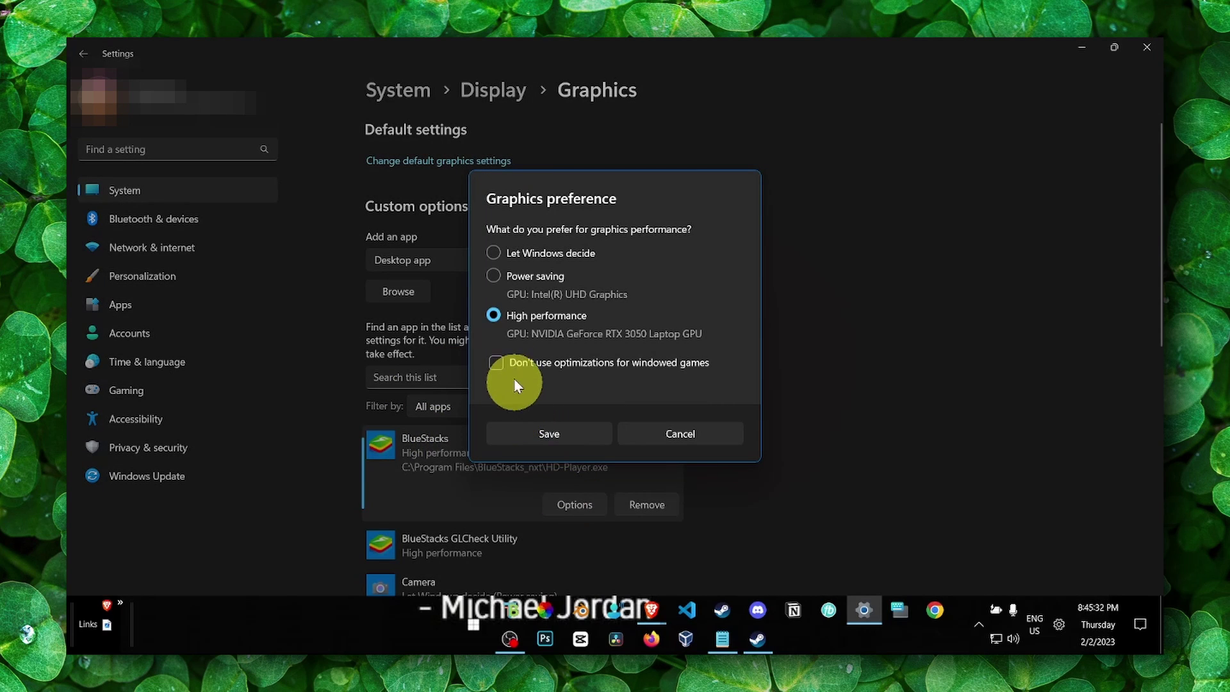
left_click(523, 322)
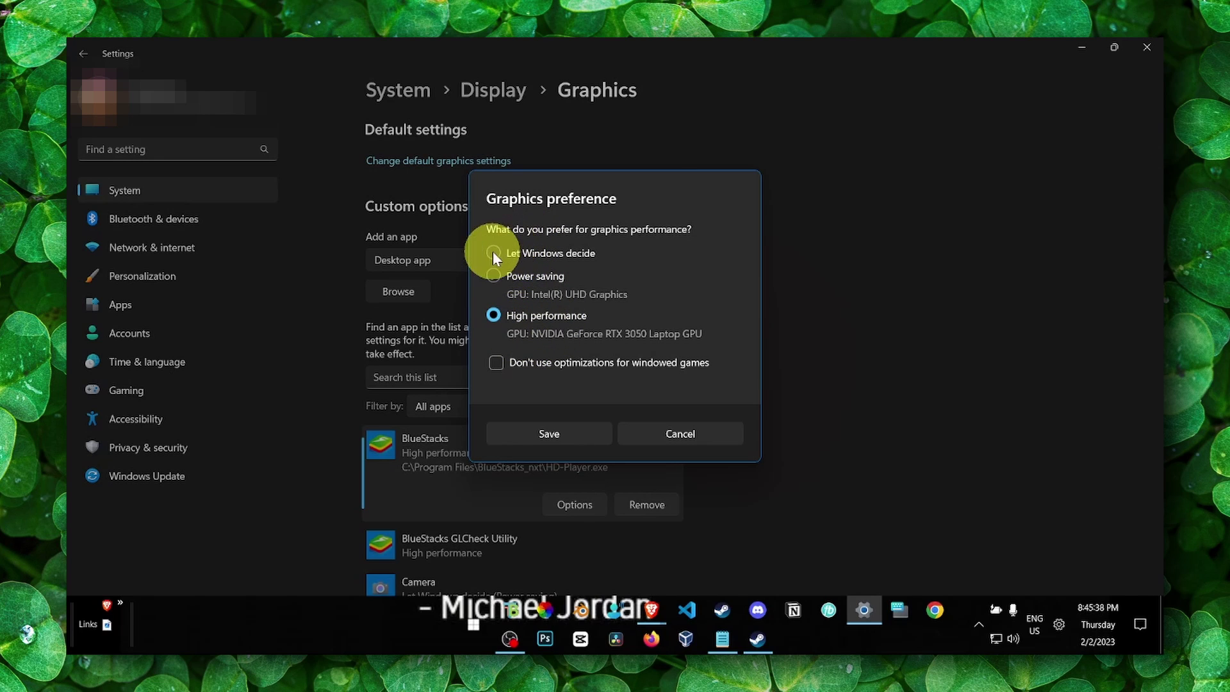
left_click(493, 277)
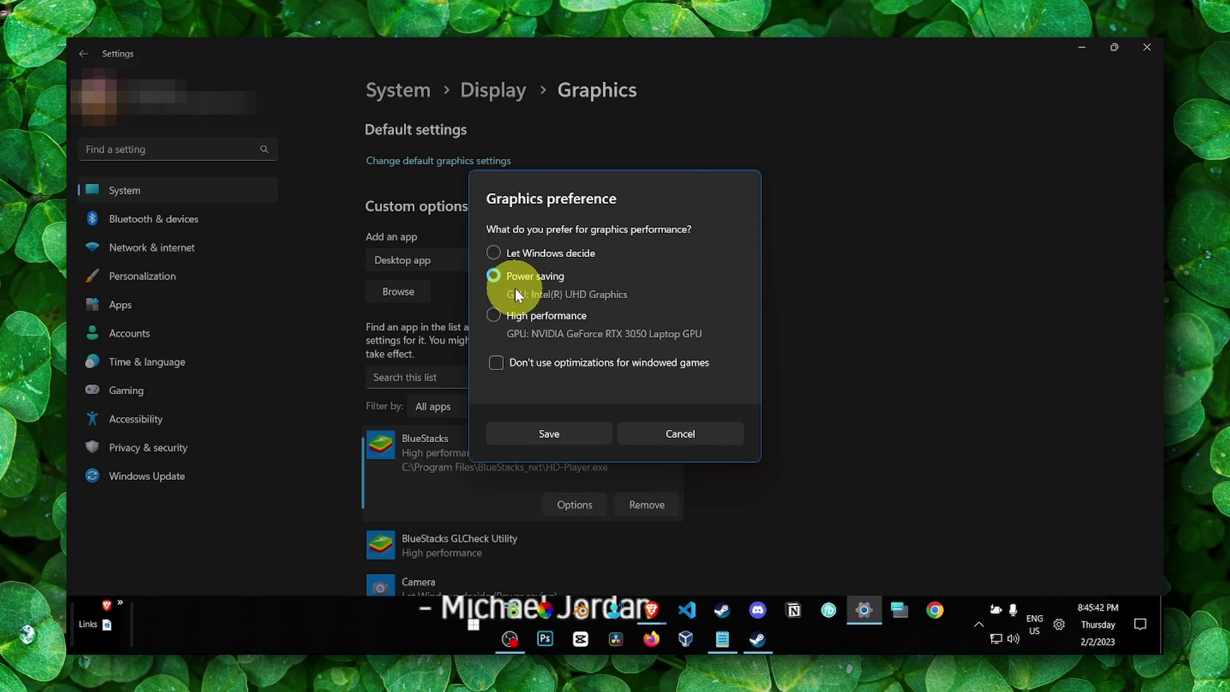
left_click(494, 321)
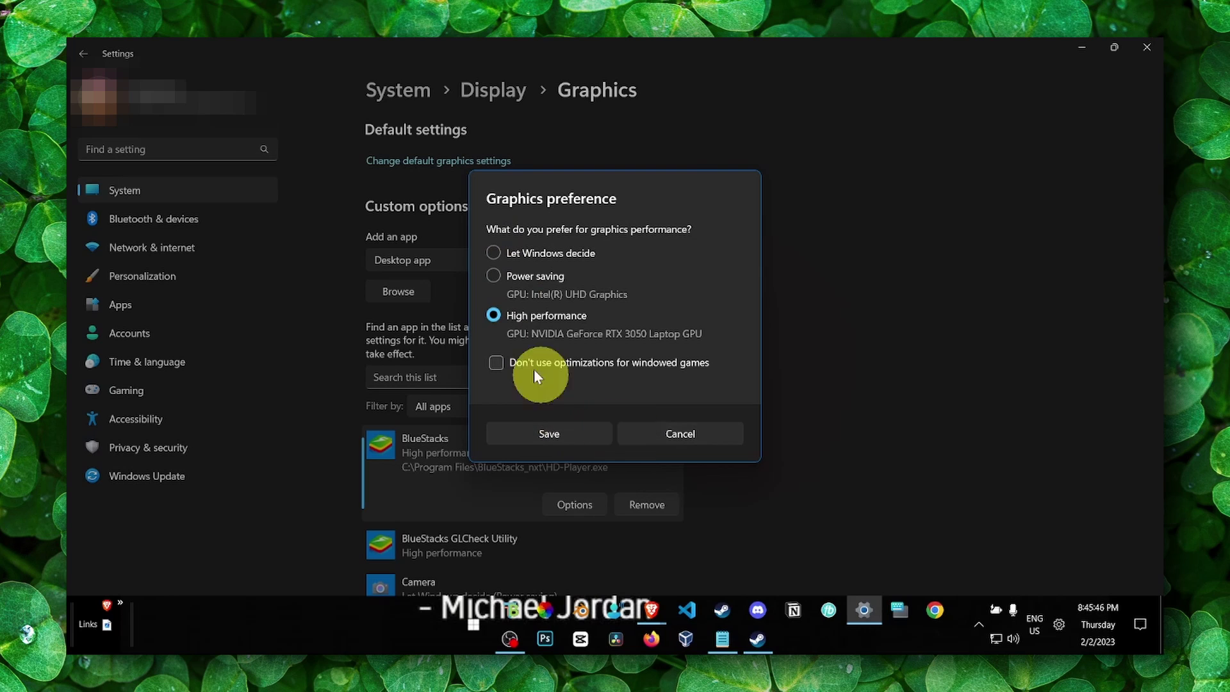
left_click(633, 434)
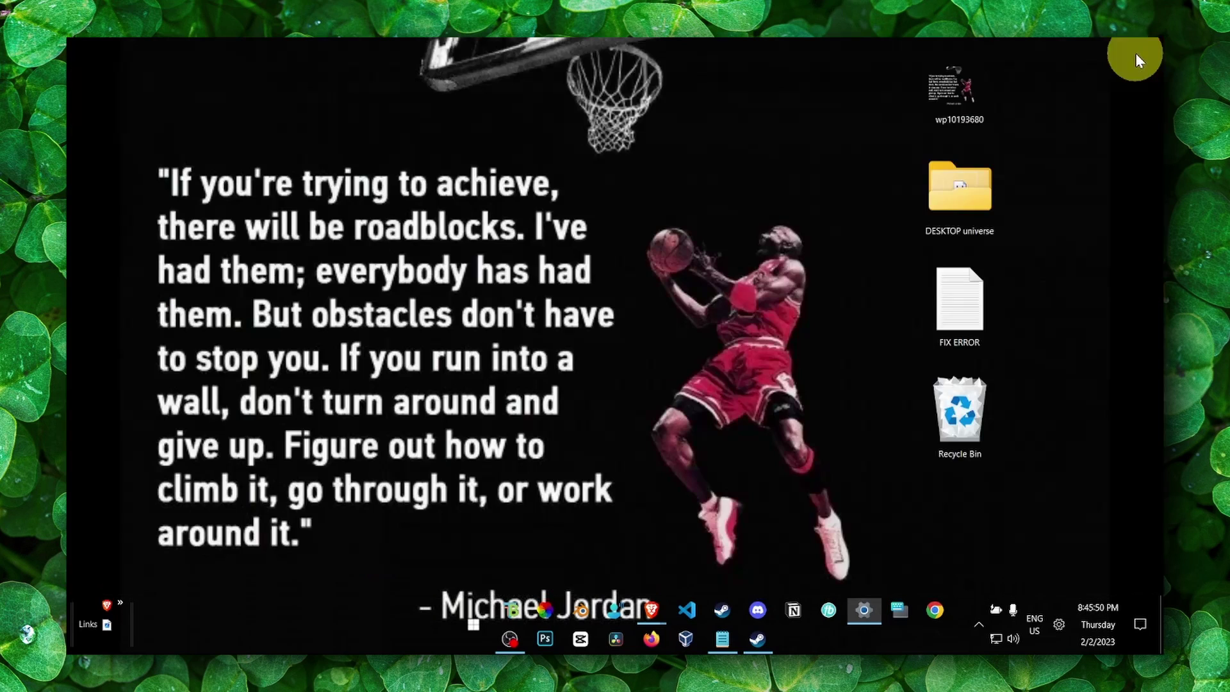
left_click(1135, 52)
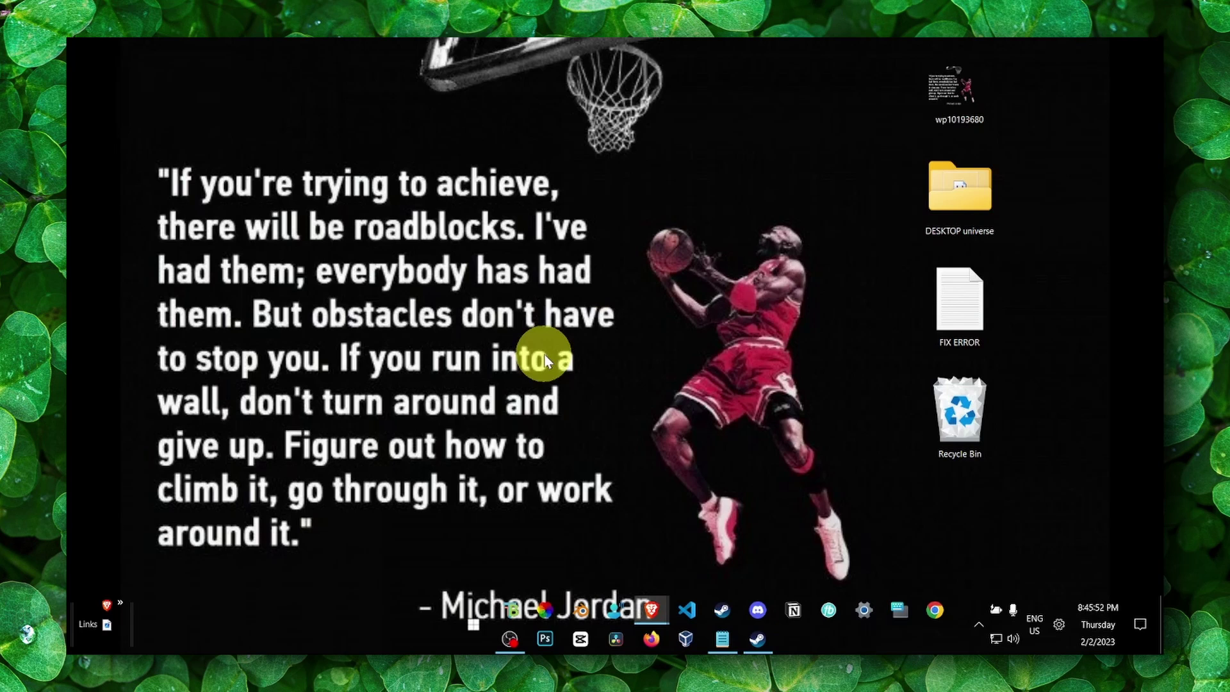
key("super+s")
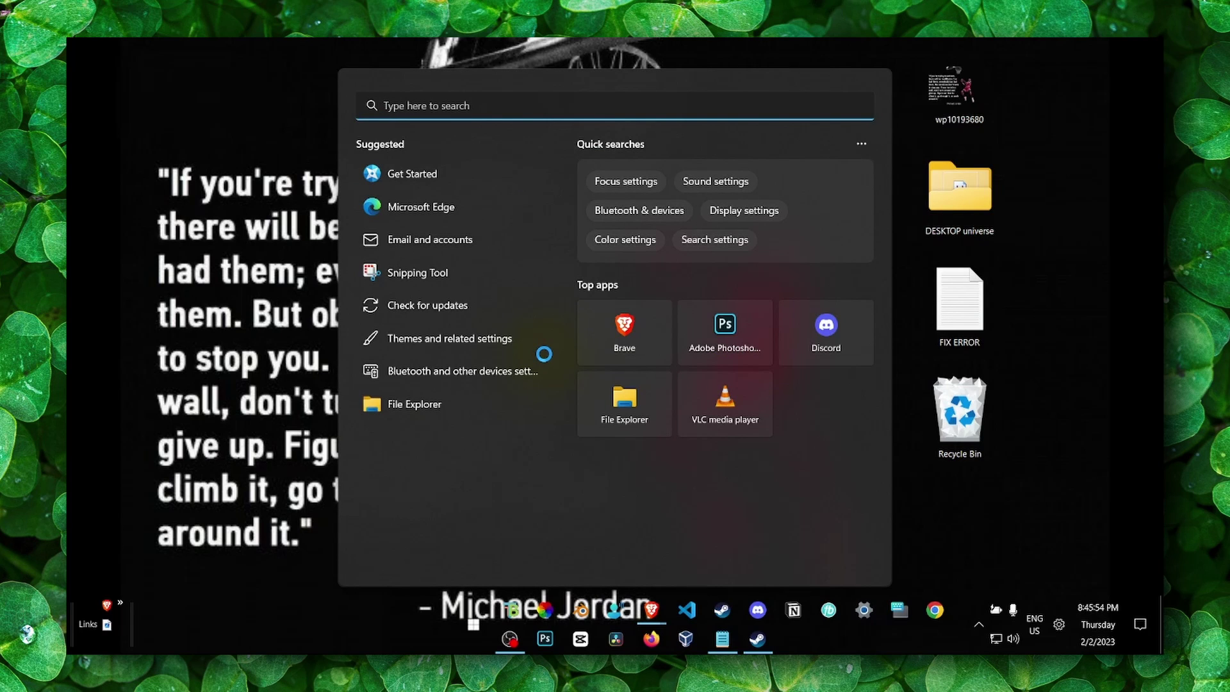
type("graphics settings")
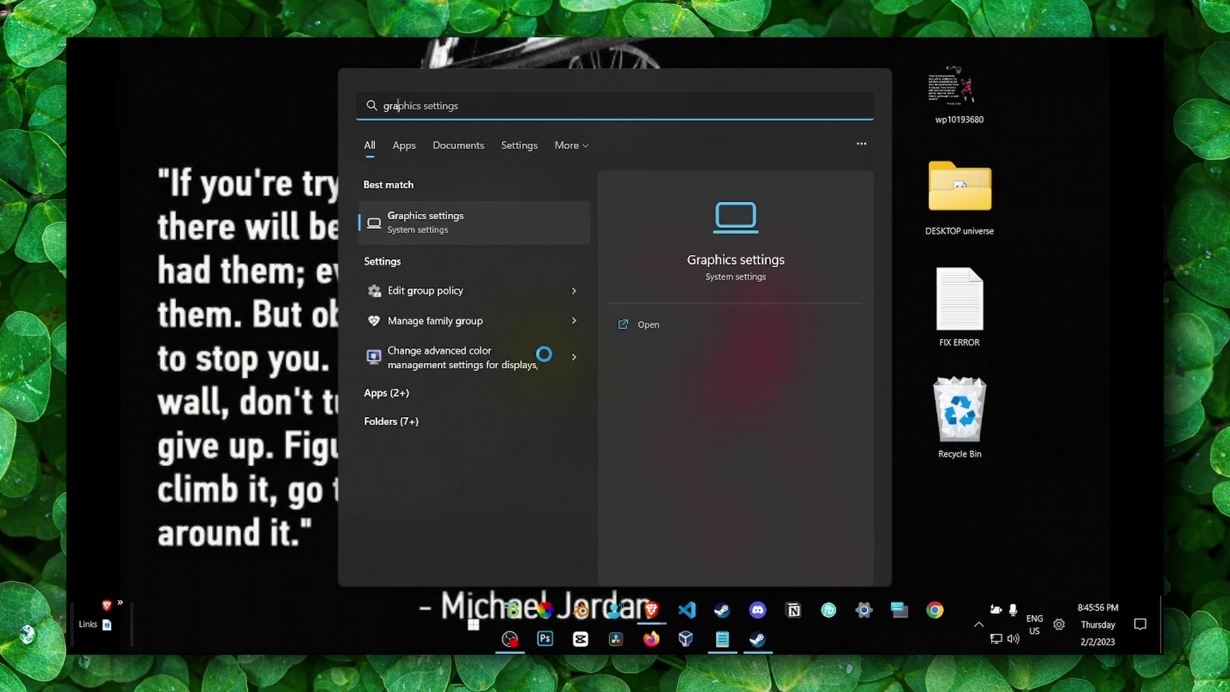
left_click(443, 215)
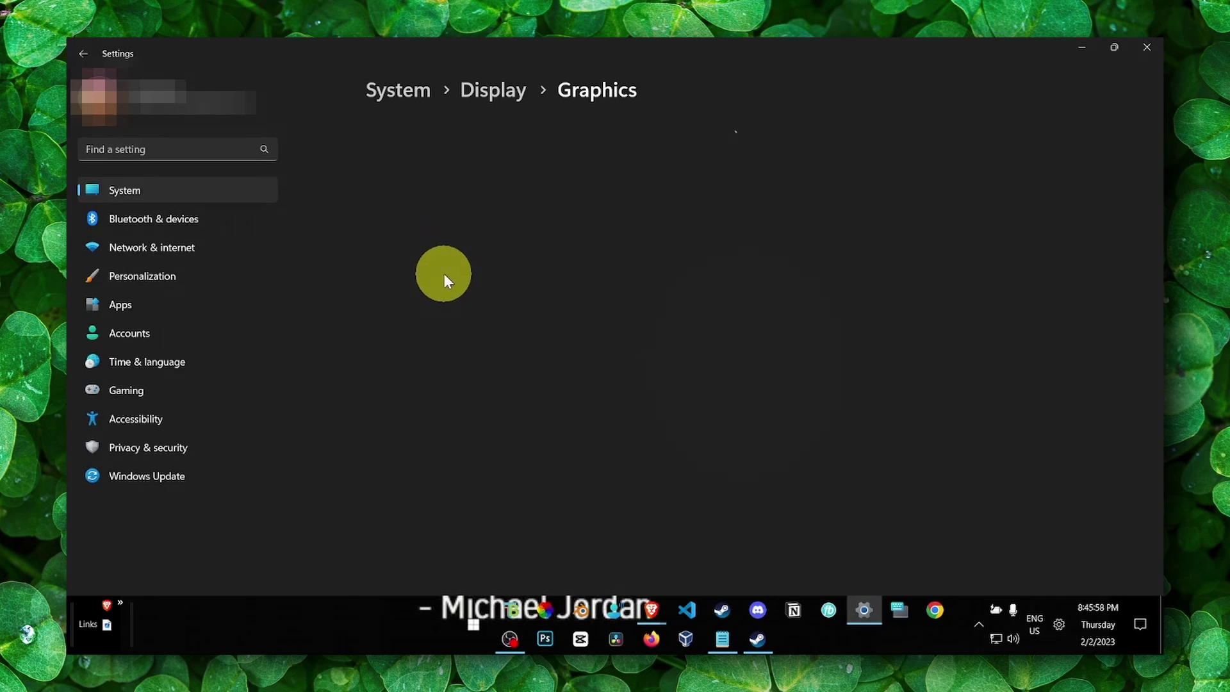
left_click(1116, 47)
left_click(1010, 181)
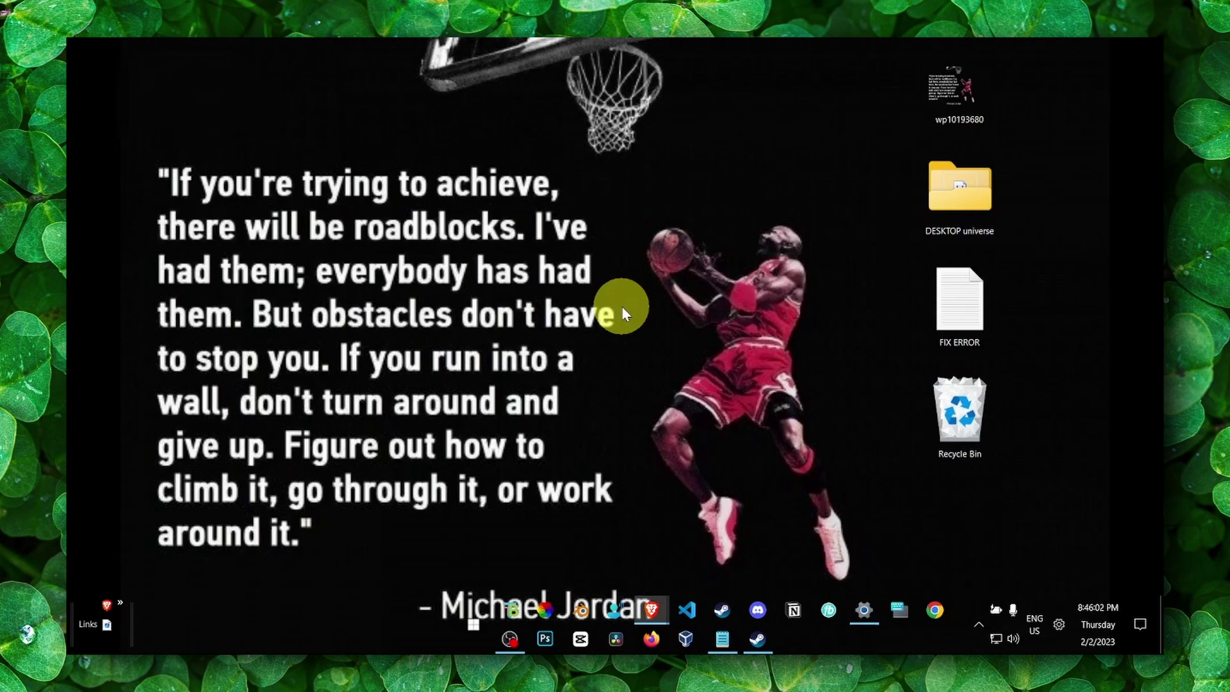
Find and open Device Manager through system search, and place its window mid-screen.
key("super+s")
type("device Manager")
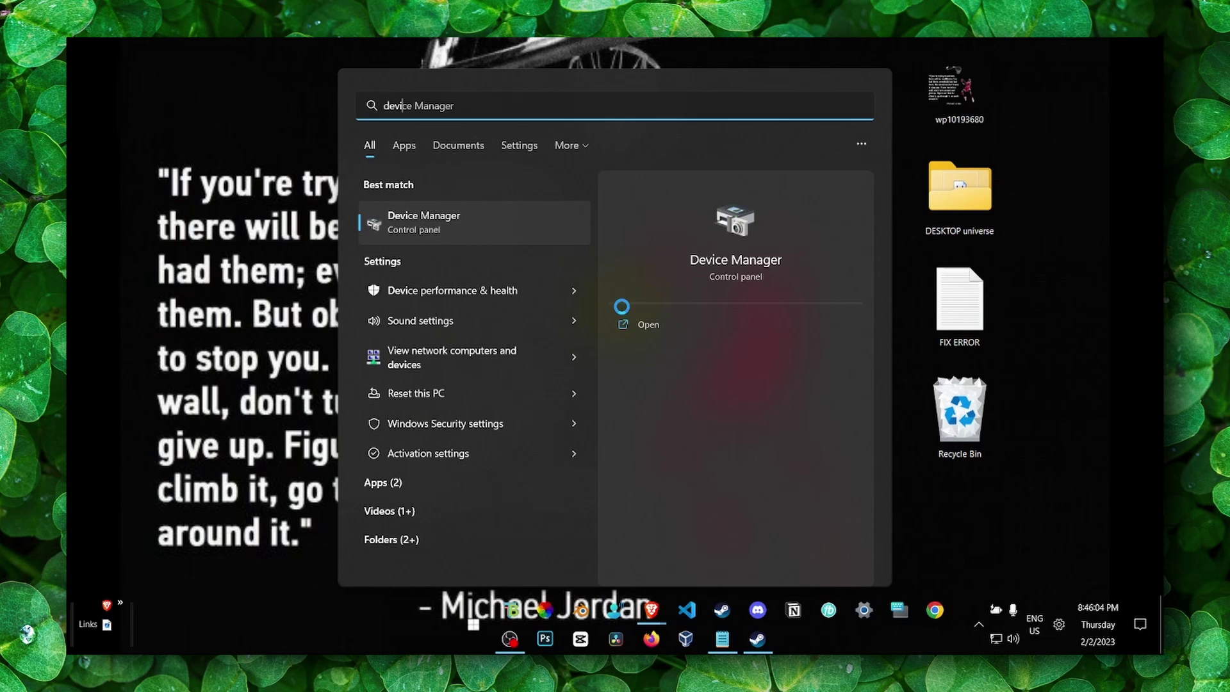
left_click(509, 235)
left_click_drag(480, 81, 705, 161)
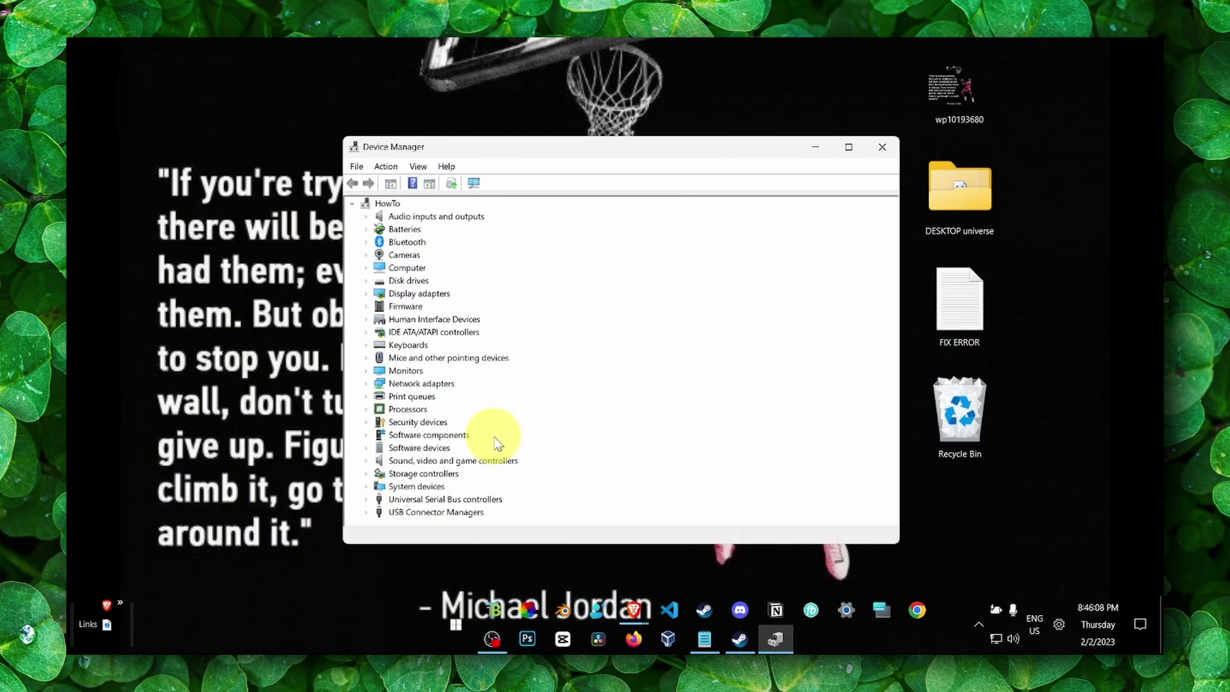
Run an automatic driver update search for the NVIDIA GeForce RTX 3050 Laptop GPU display adapter and close the wizard.
left_click(377, 294)
left_click(372, 296)
right_click(435, 319)
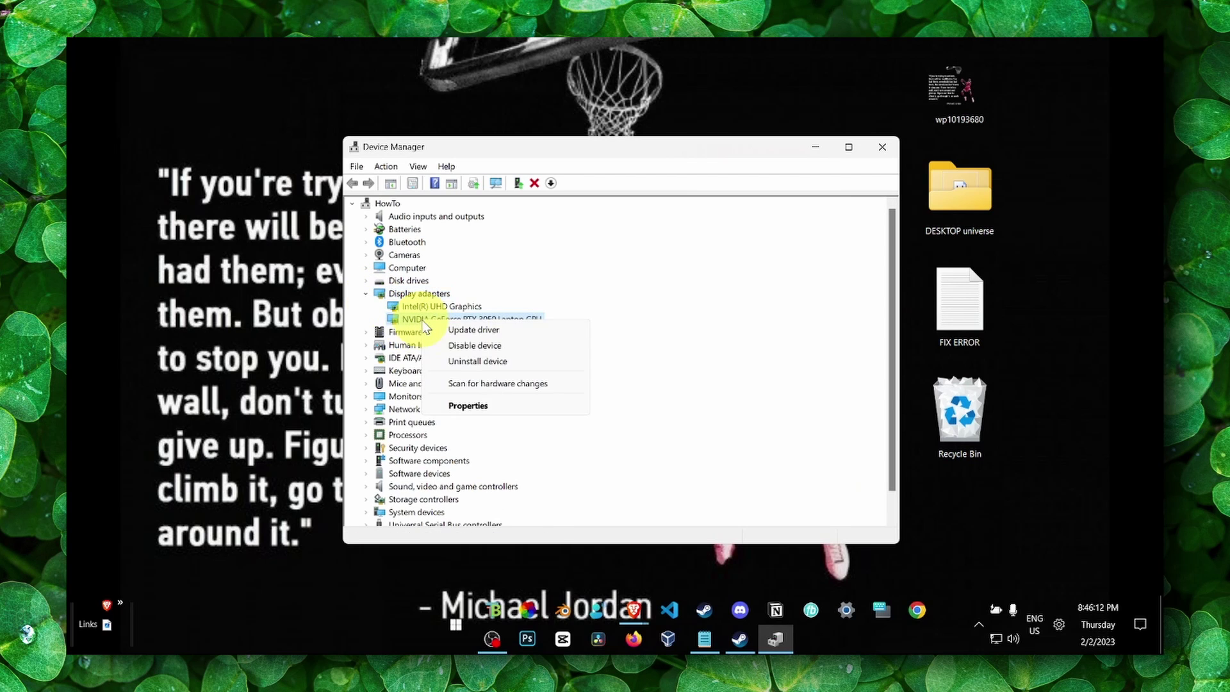
left_click(451, 325)
left_click(507, 340)
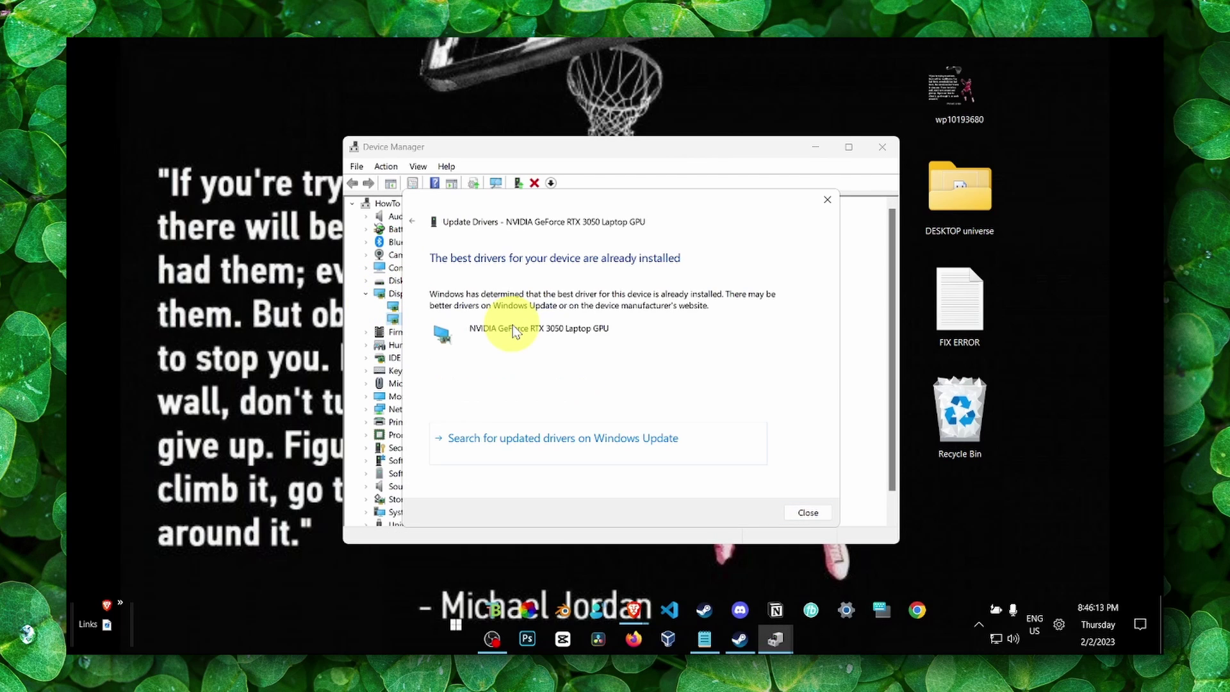
left_click(827, 200)
Start a manual driver update for the NVIDIA GeForce RTX 3050 Laptop GPU and list the drivers available on the computer.
right_click(447, 320)
left_click(477, 329)
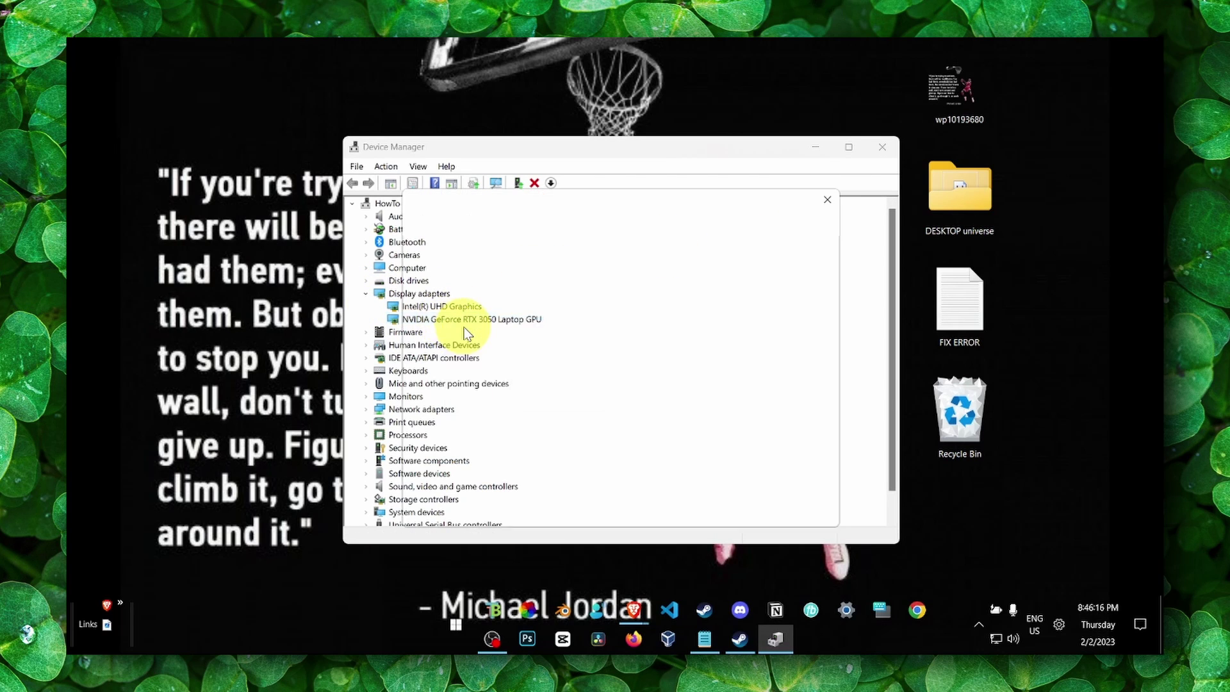
left_click(478, 374)
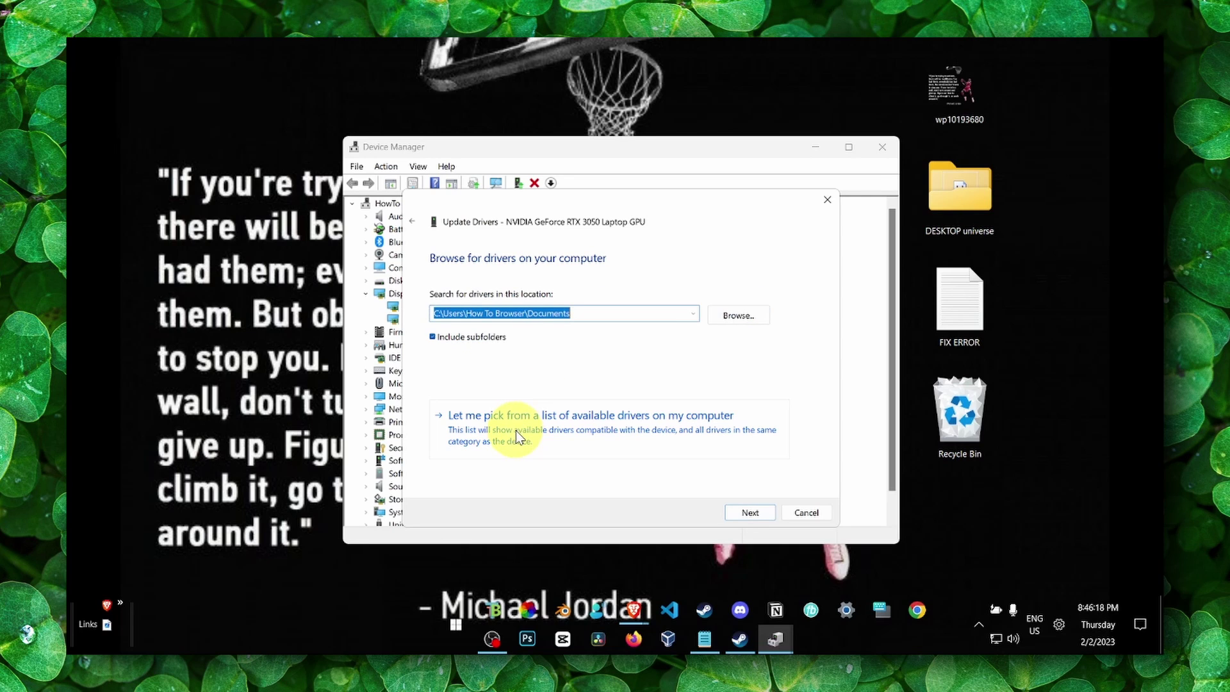
left_click(545, 428)
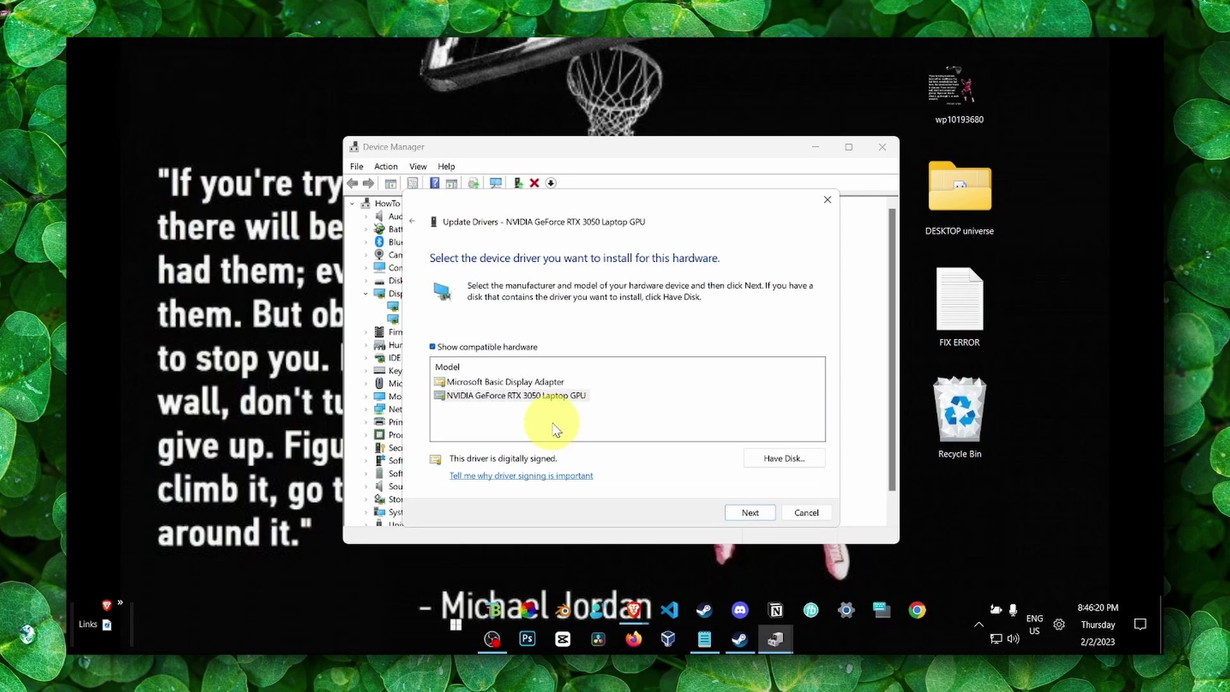
Try the Microsoft Basic Display Adapter and NVIDIA GeForce RTX 3050 drivers in the compatible model list, and cancel the update.
left_click(517, 395)
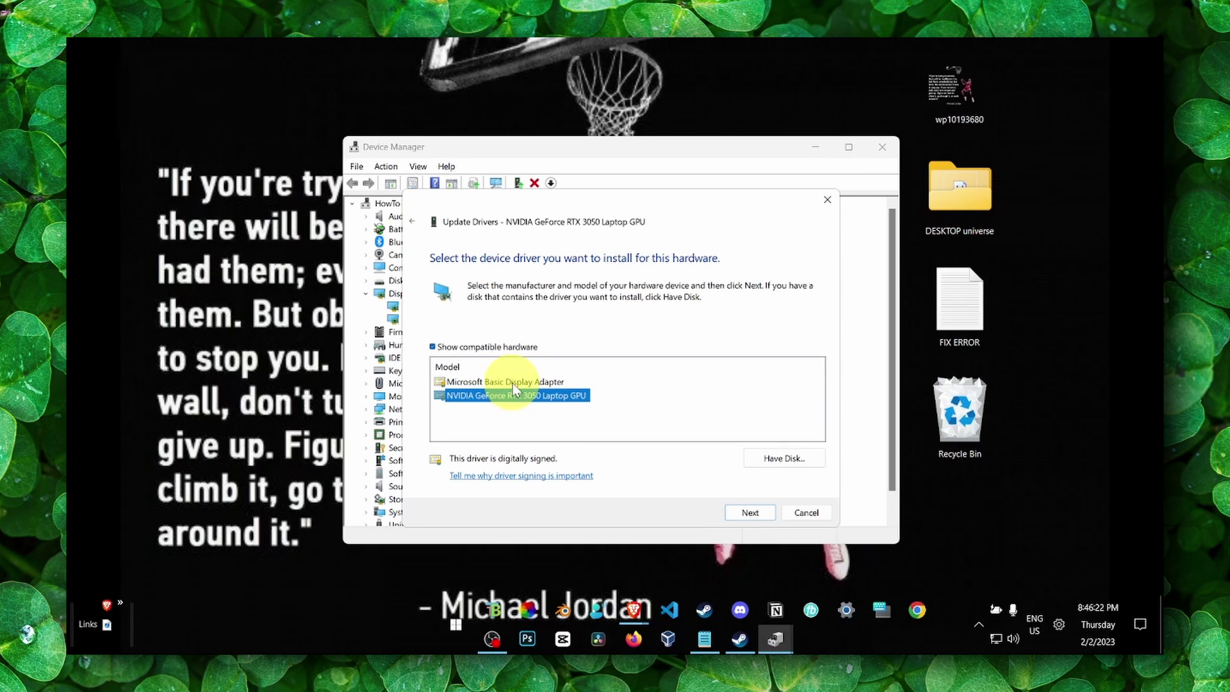
left_click(513, 383)
left_click(433, 347)
left_click(433, 346)
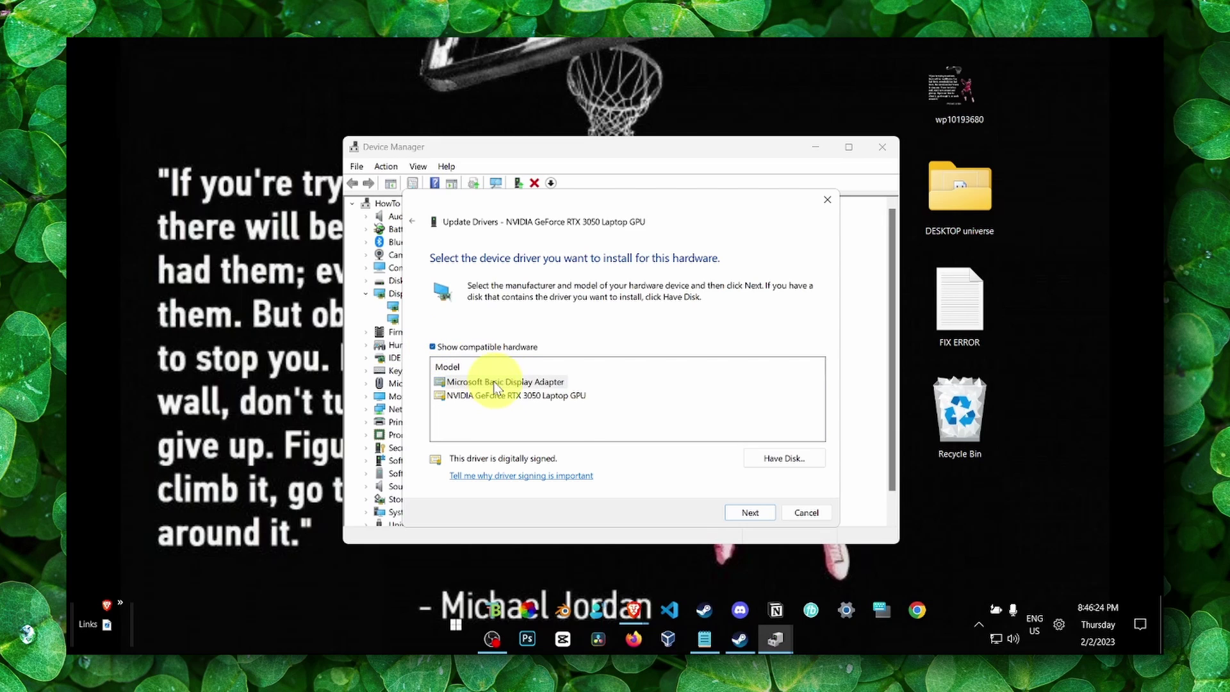
left_click(491, 395)
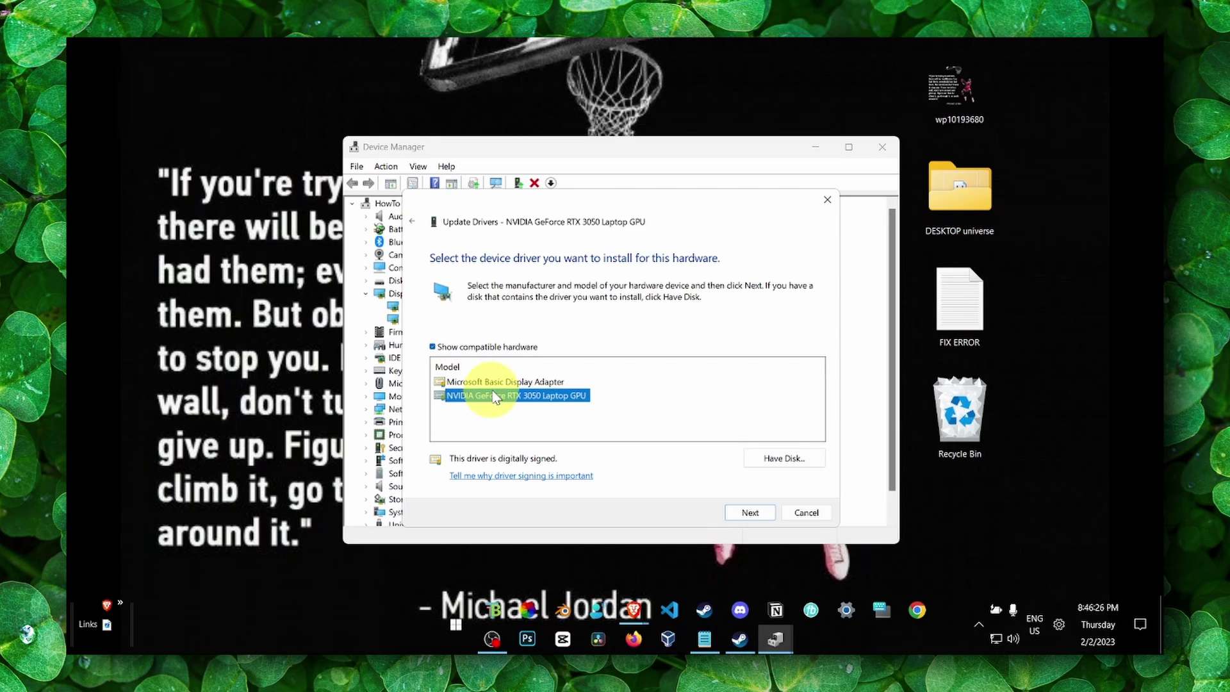
left_click(490, 384)
left_click(490, 395)
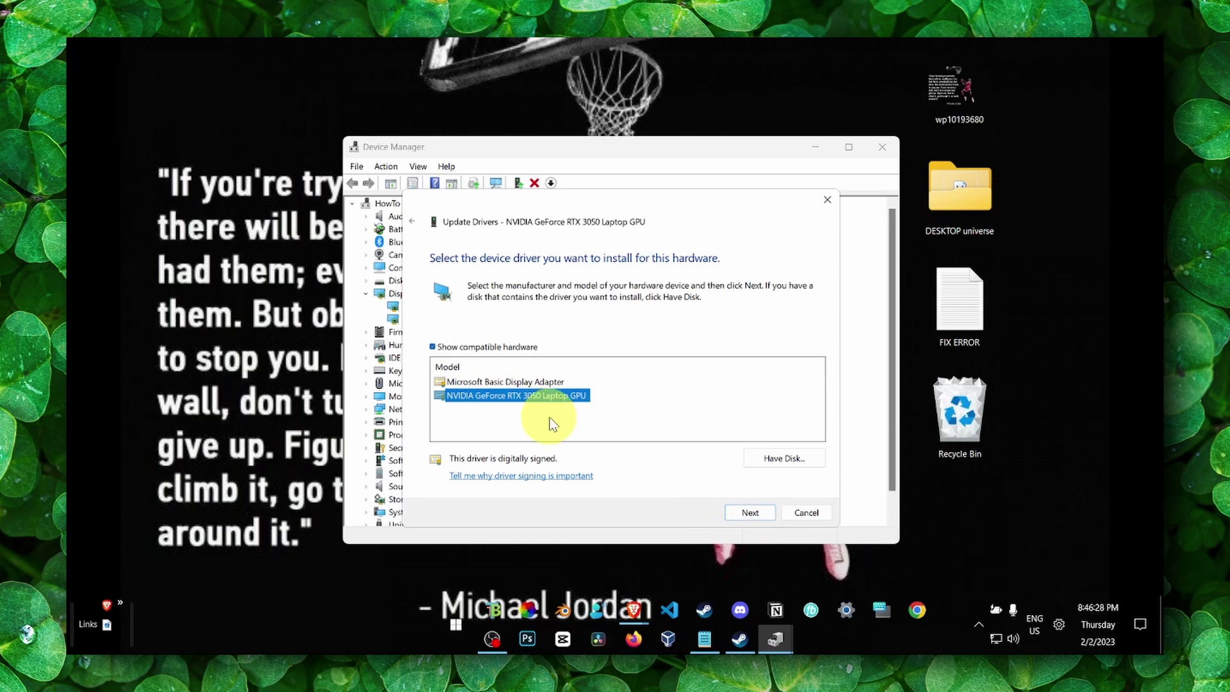
left_click(793, 512)
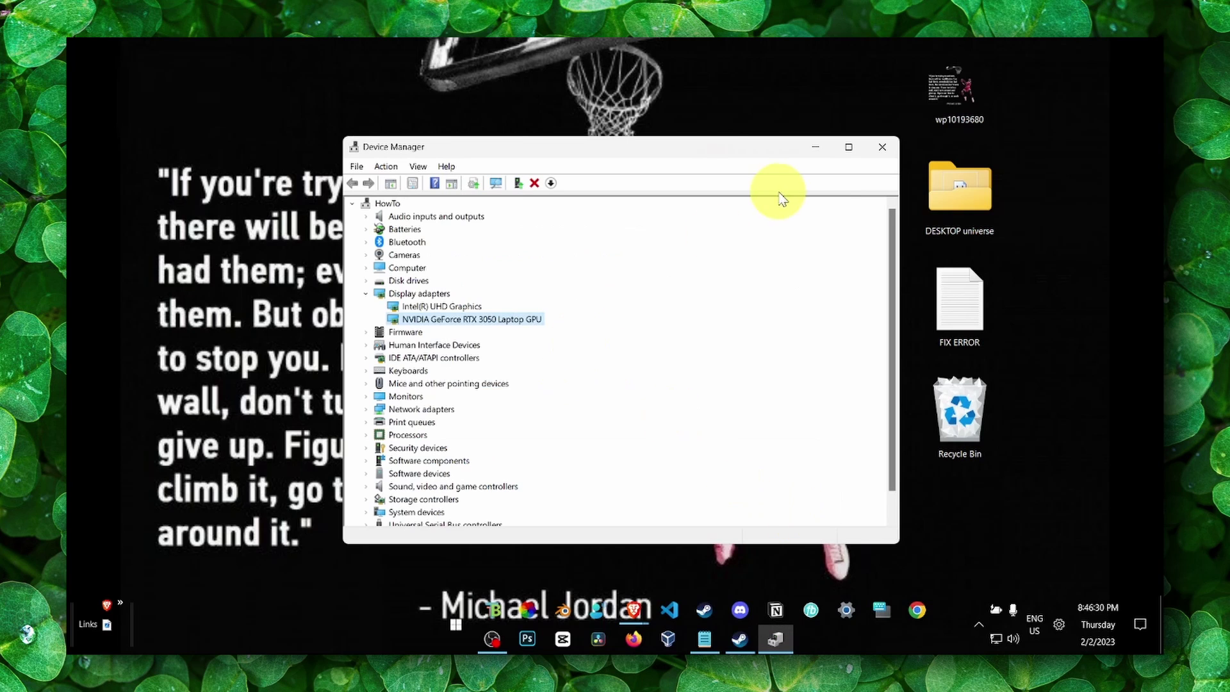
Close Device Manager and open GeForce Experience through system search.
left_click(882, 147)
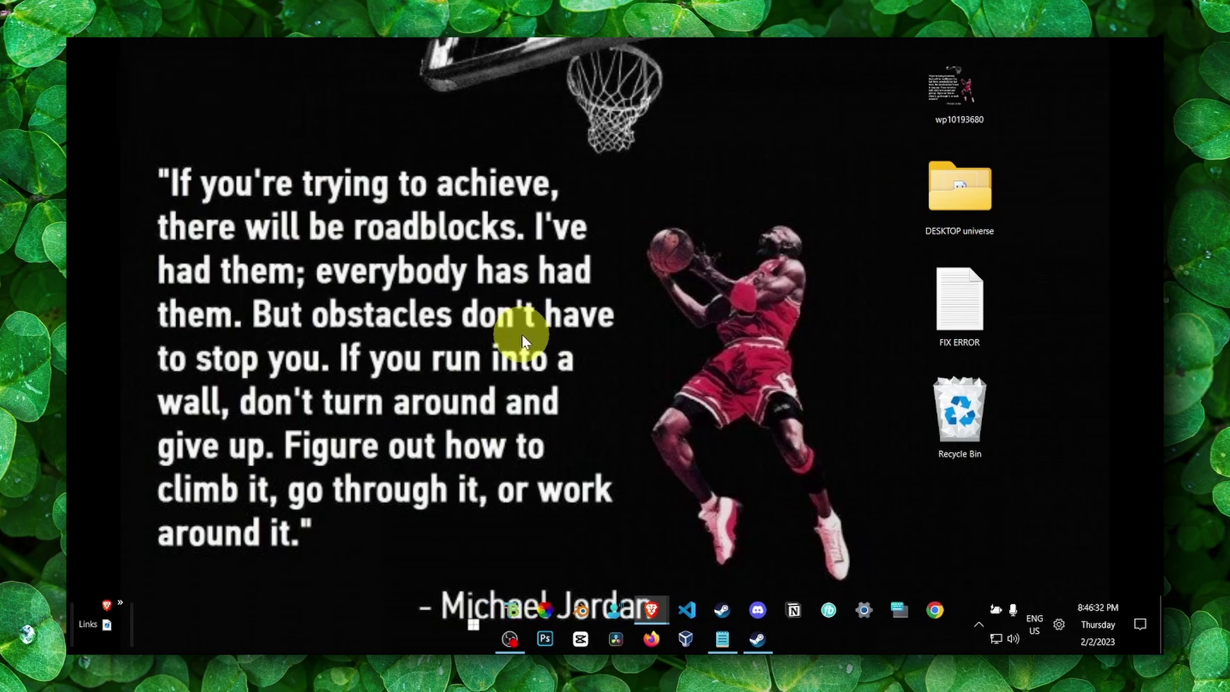
key("super+s")
type("geforce Experience")
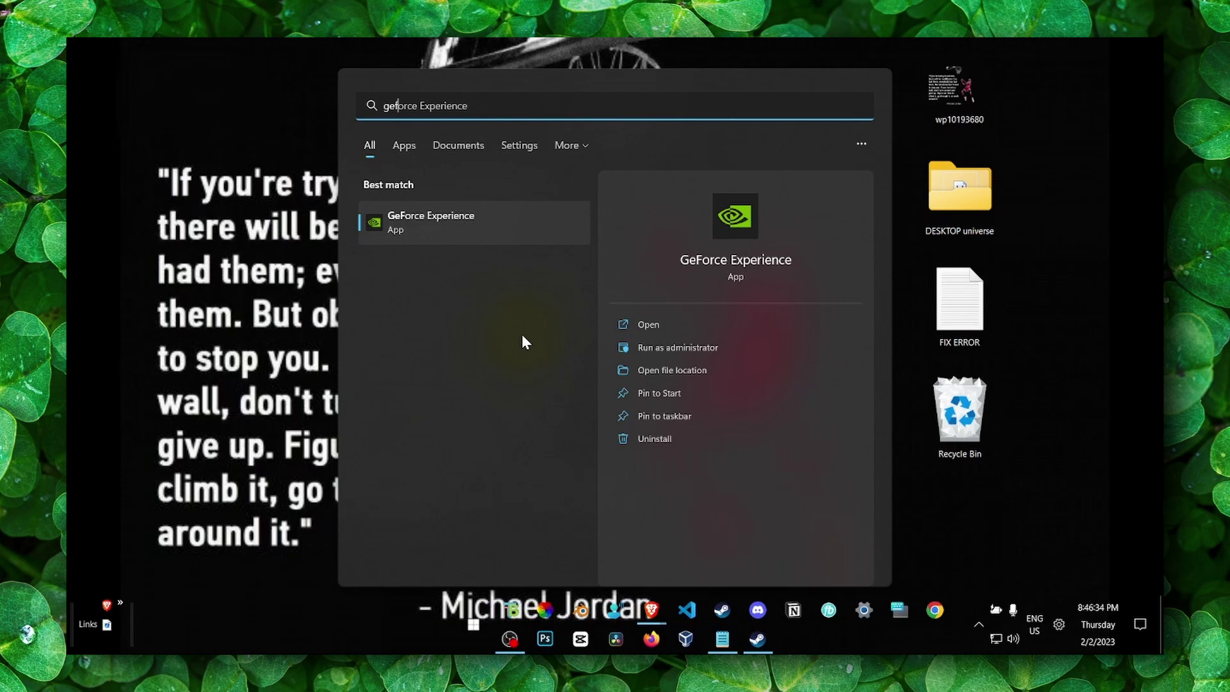
left_click(459, 218)
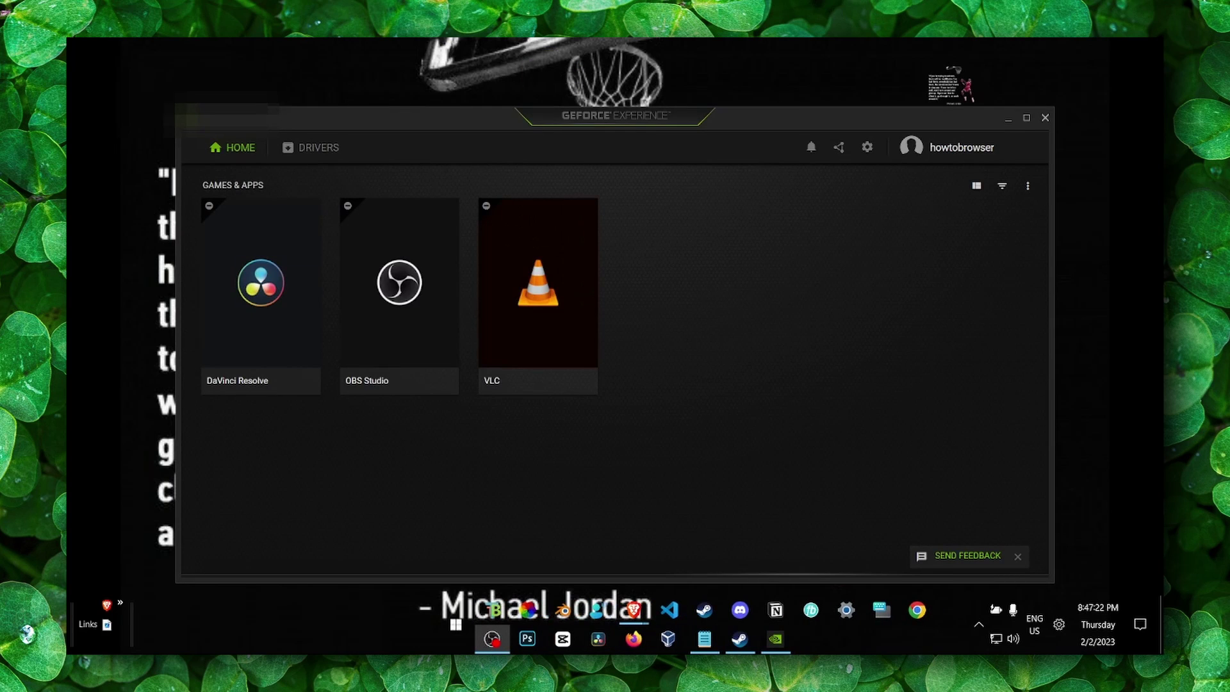
Check the installed NVIDIA driver in GeForce Experience and view the Game Ready Driver and Studio Driver preference choices.
left_click(317, 167)
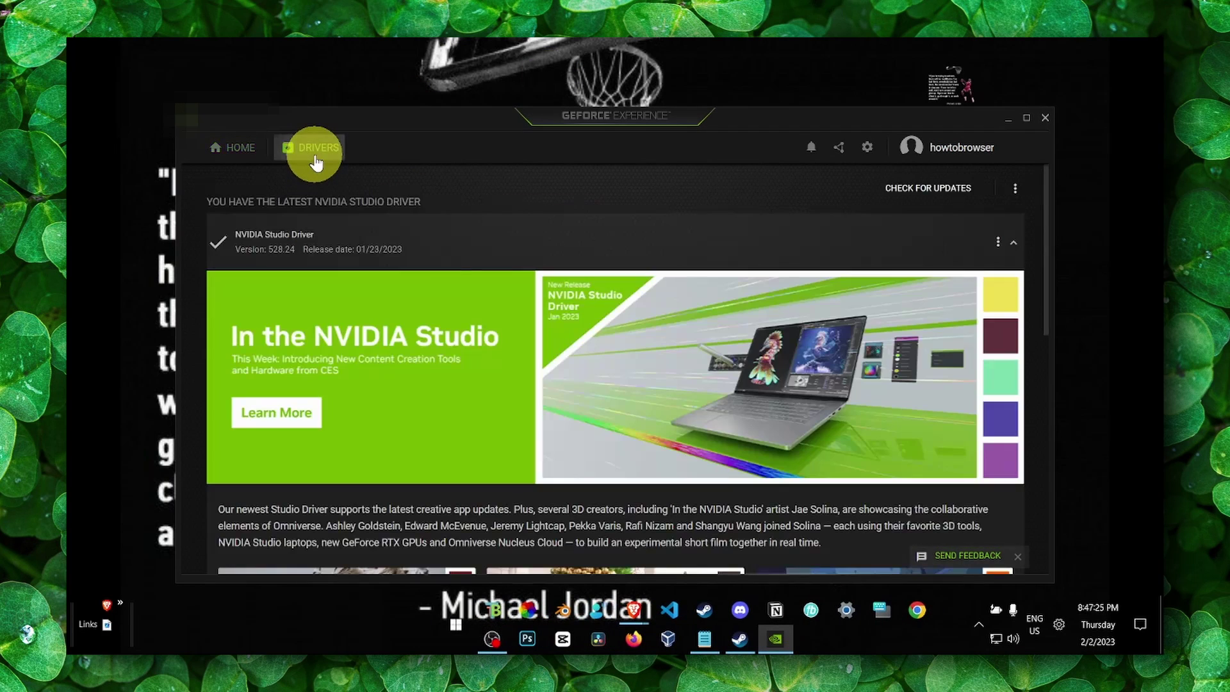
left_click(1015, 189)
left_click(823, 259)
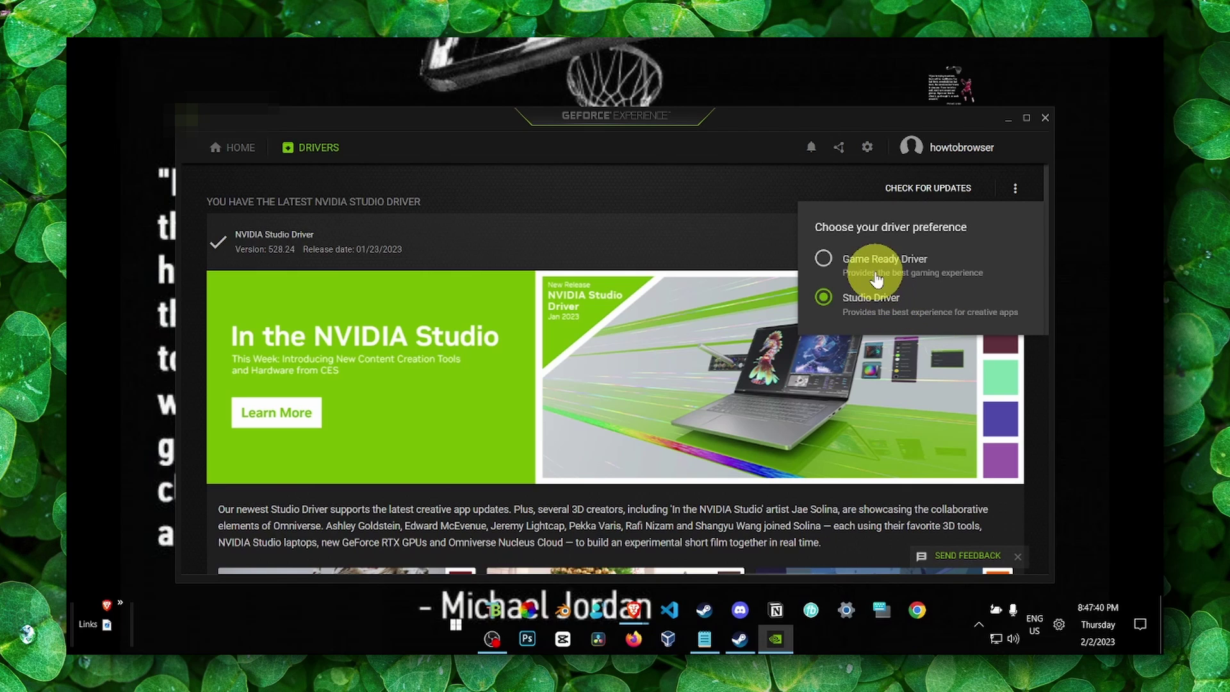
left_click(605, 208)
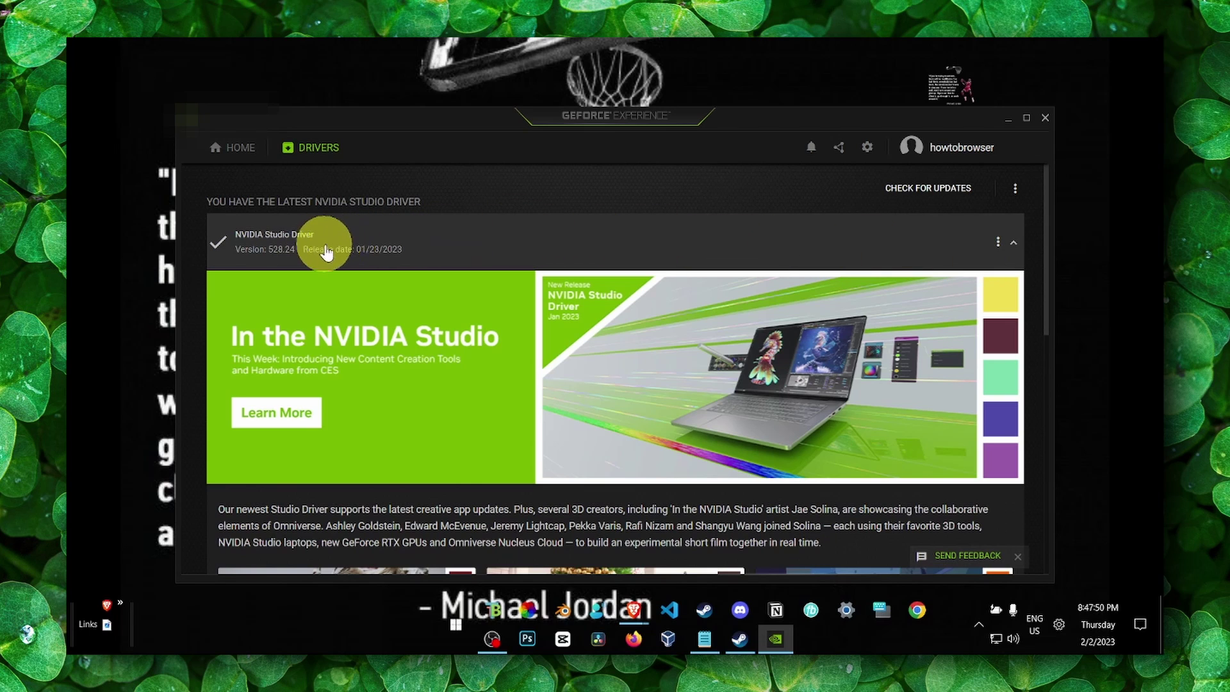
Open the DaVinci Resolve details, run the optimization of its plugged-in settings, and close GeForce Experience.
left_click(234, 147)
mouse_move(293, 284)
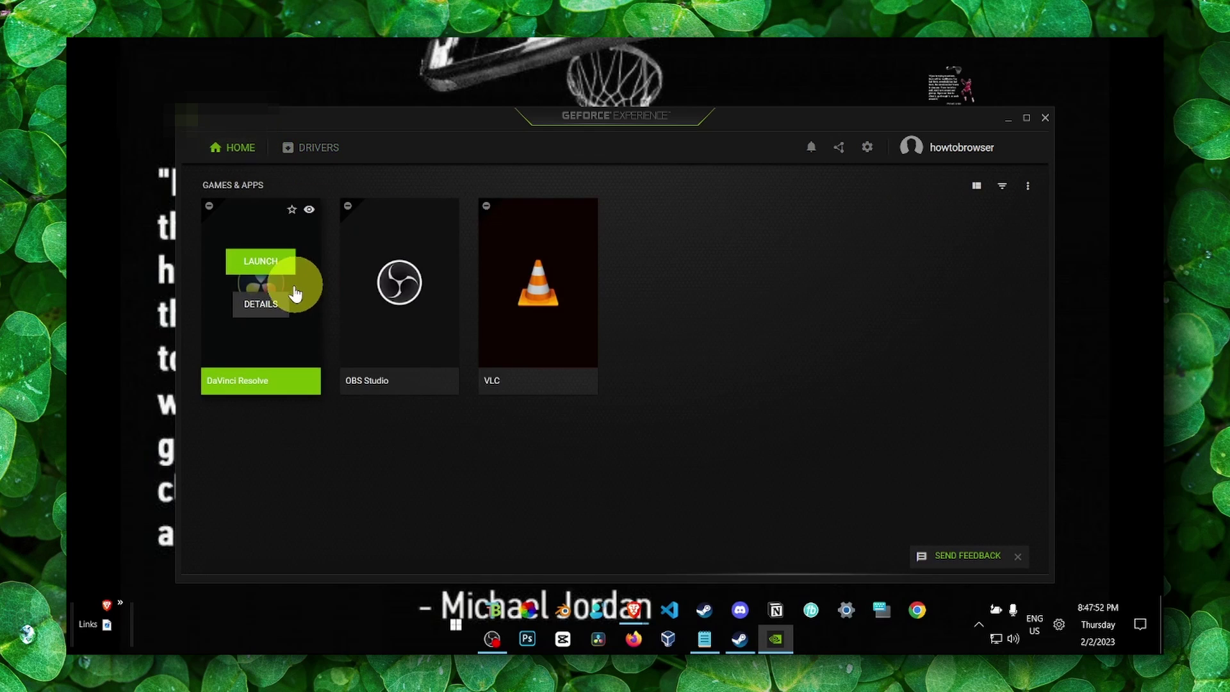
left_click(263, 302)
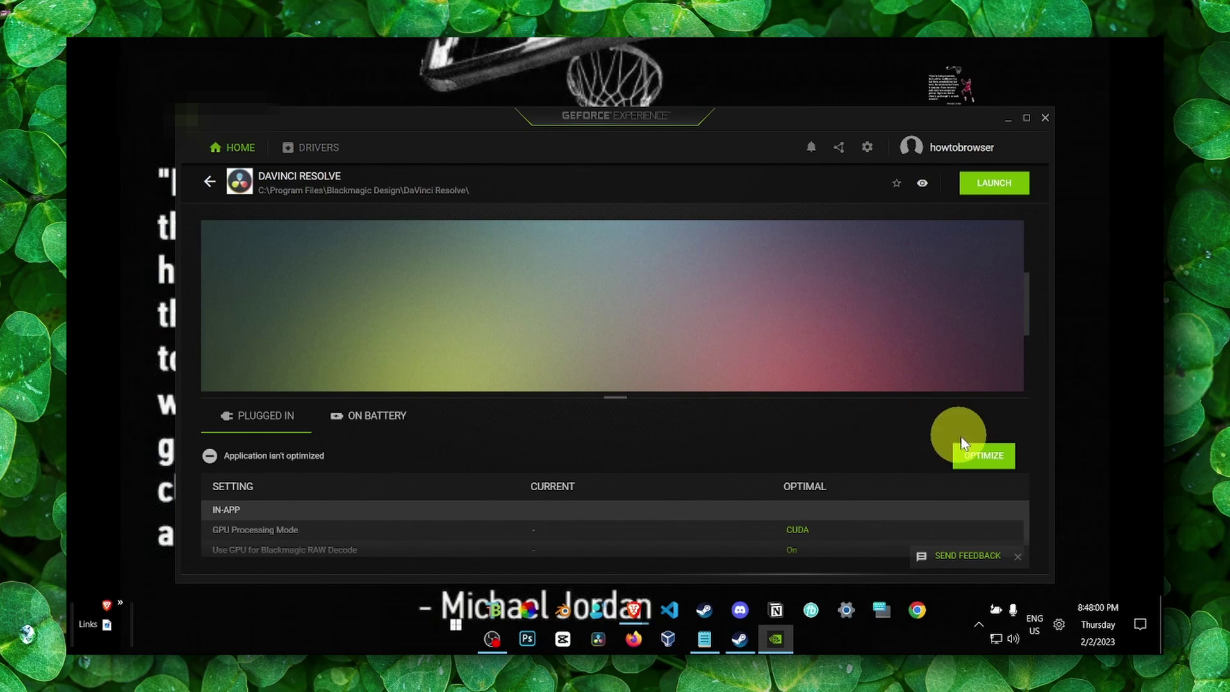
left_click(973, 461)
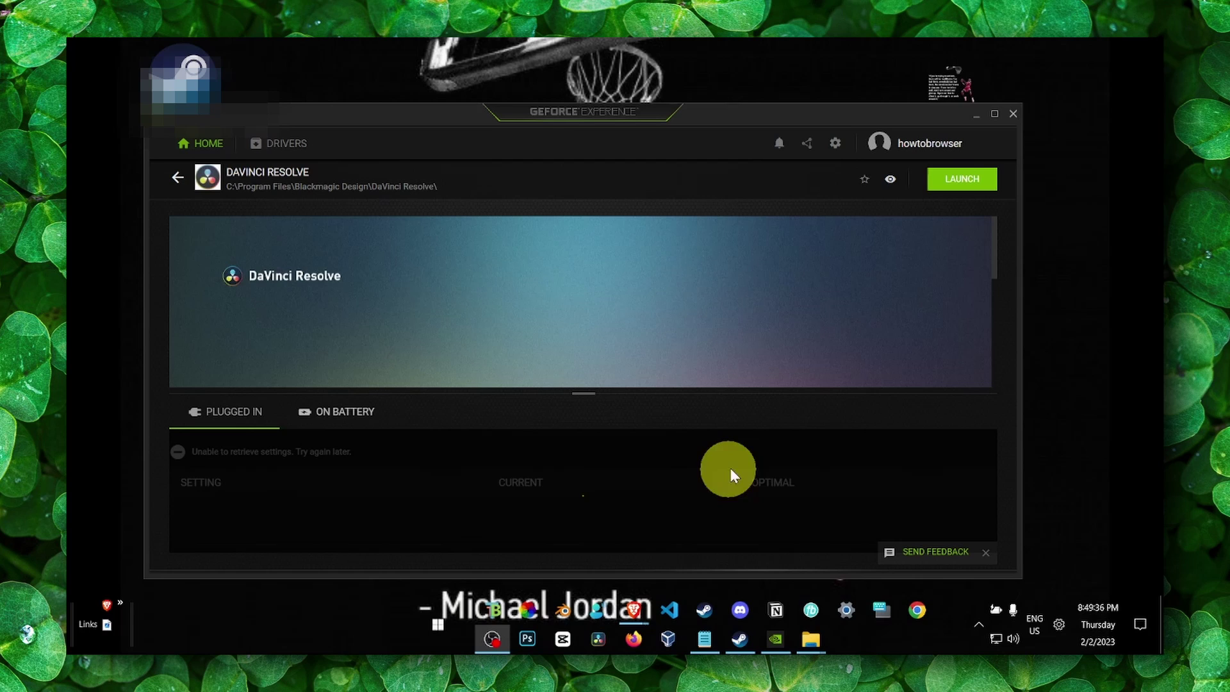
left_click_drag(993, 262, 991, 356)
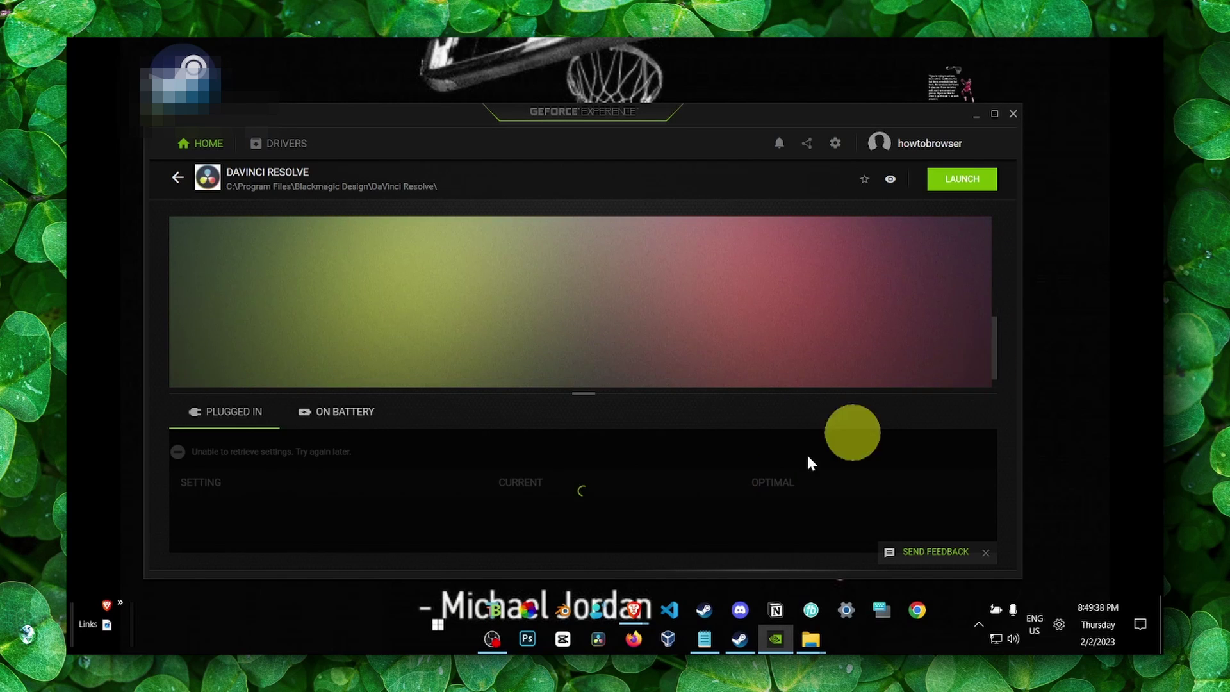
left_click(942, 454)
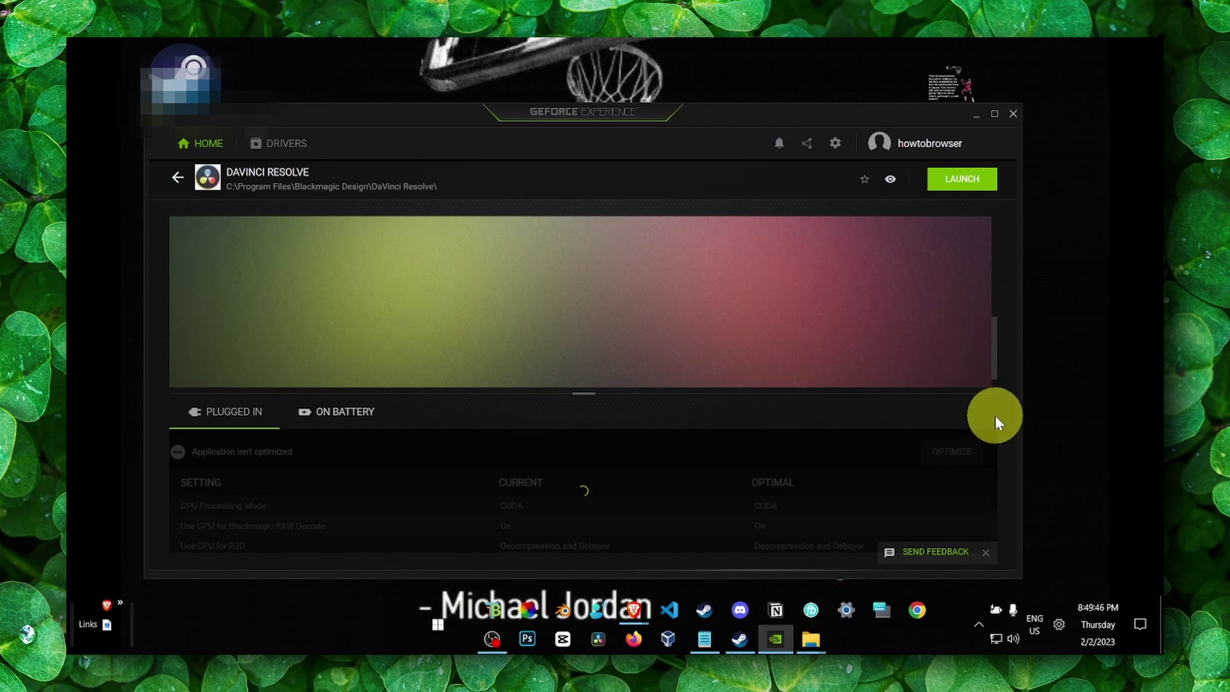
left_click(1011, 115)
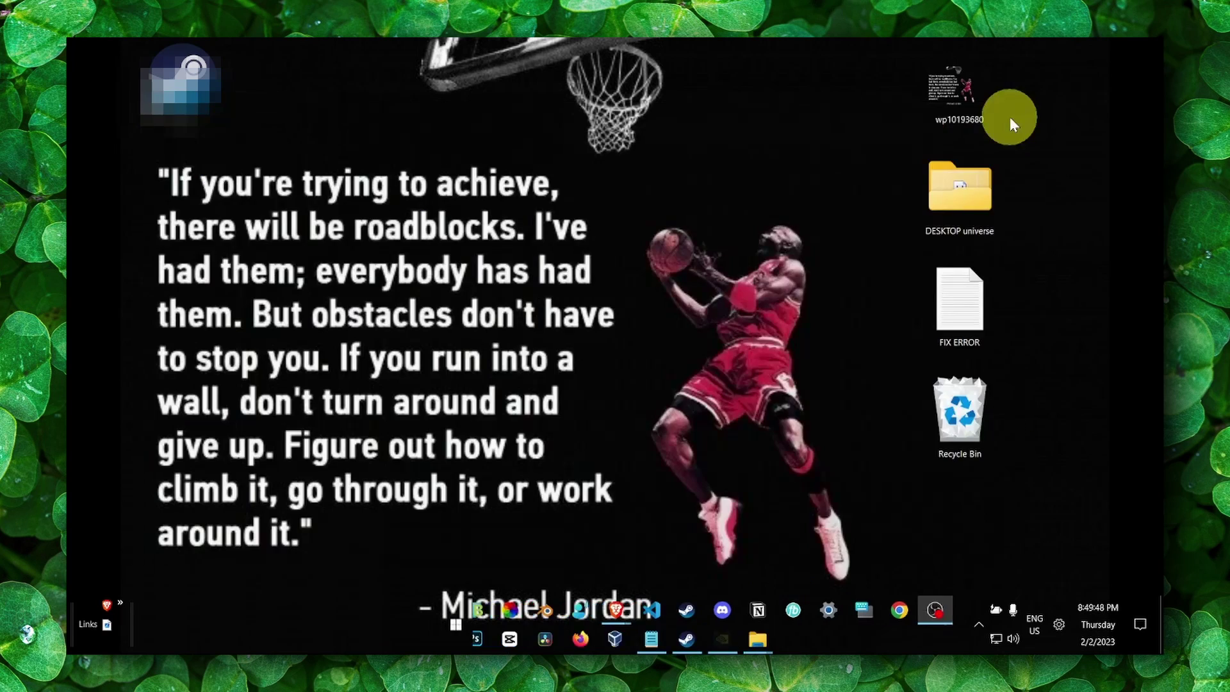
Move the Steam shortcut toward the middle of the desktop and set it in its compatibility properties to run as an administrator.
left_click_drag(218, 139, 532, 361)
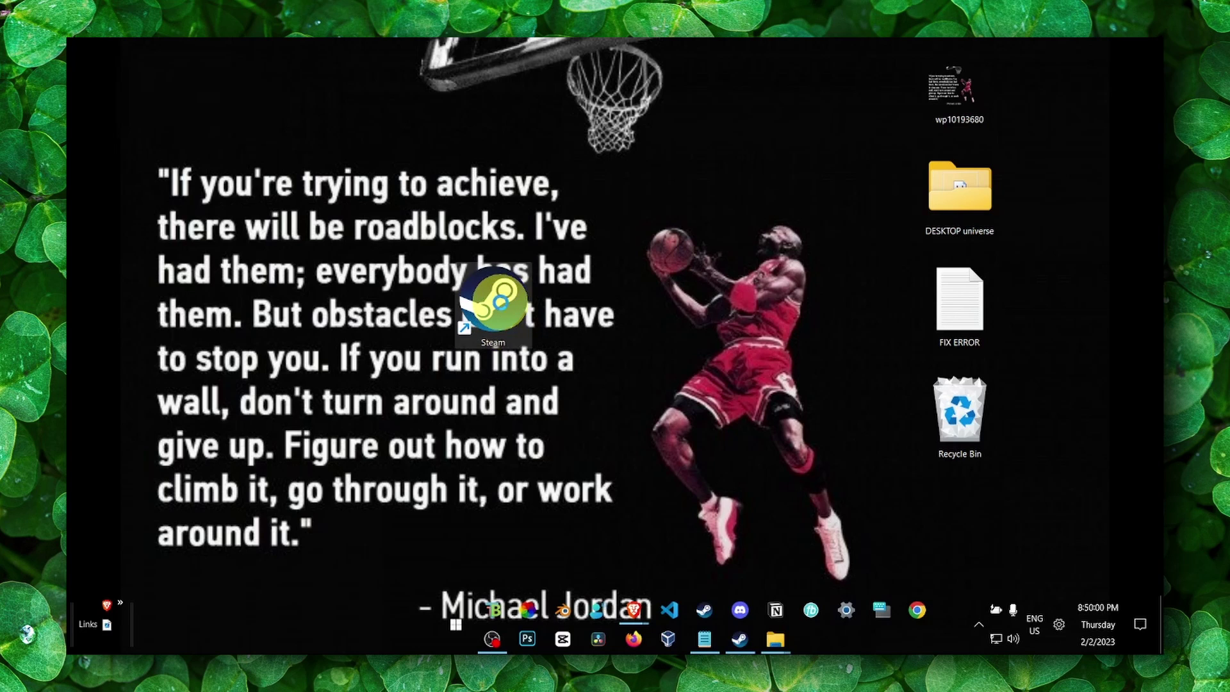
right_click(501, 302)
left_click(544, 583)
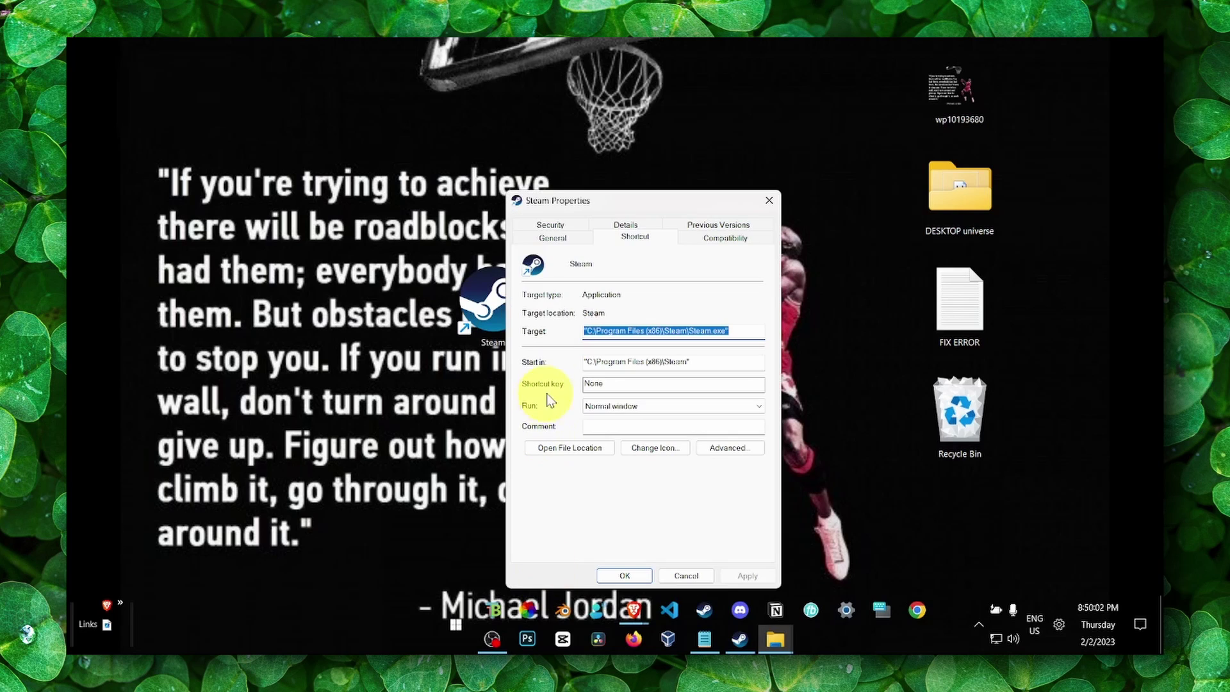
left_click_drag(593, 210, 584, 199)
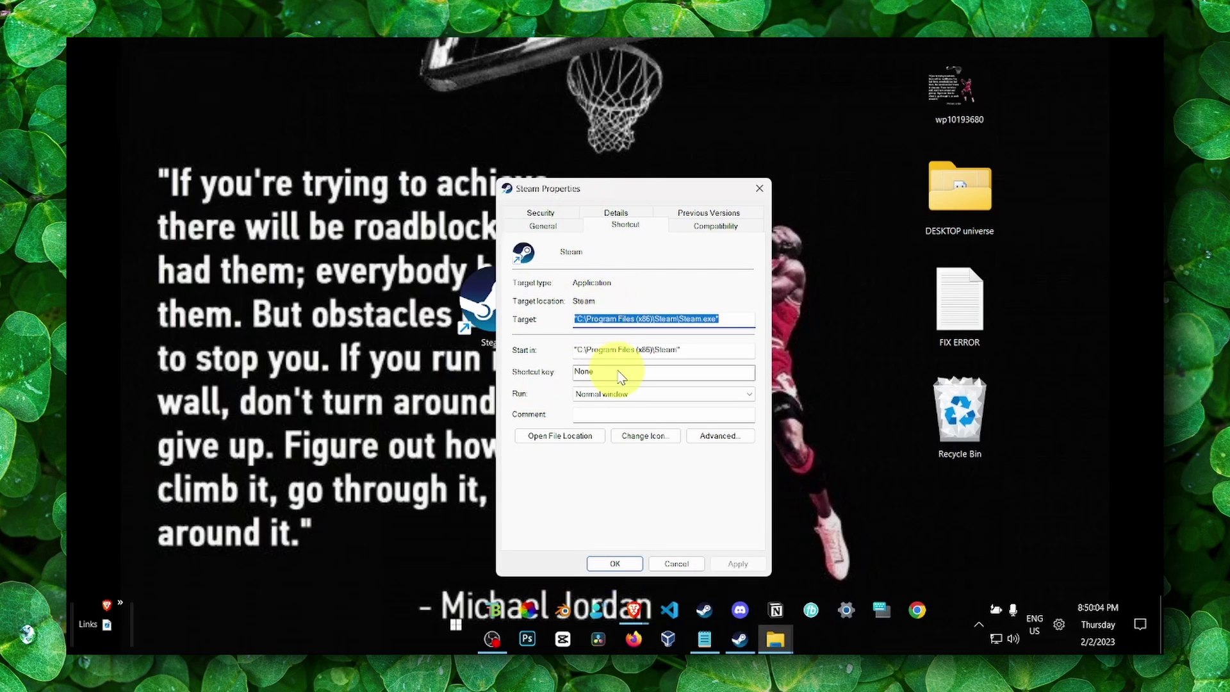
left_click(711, 225)
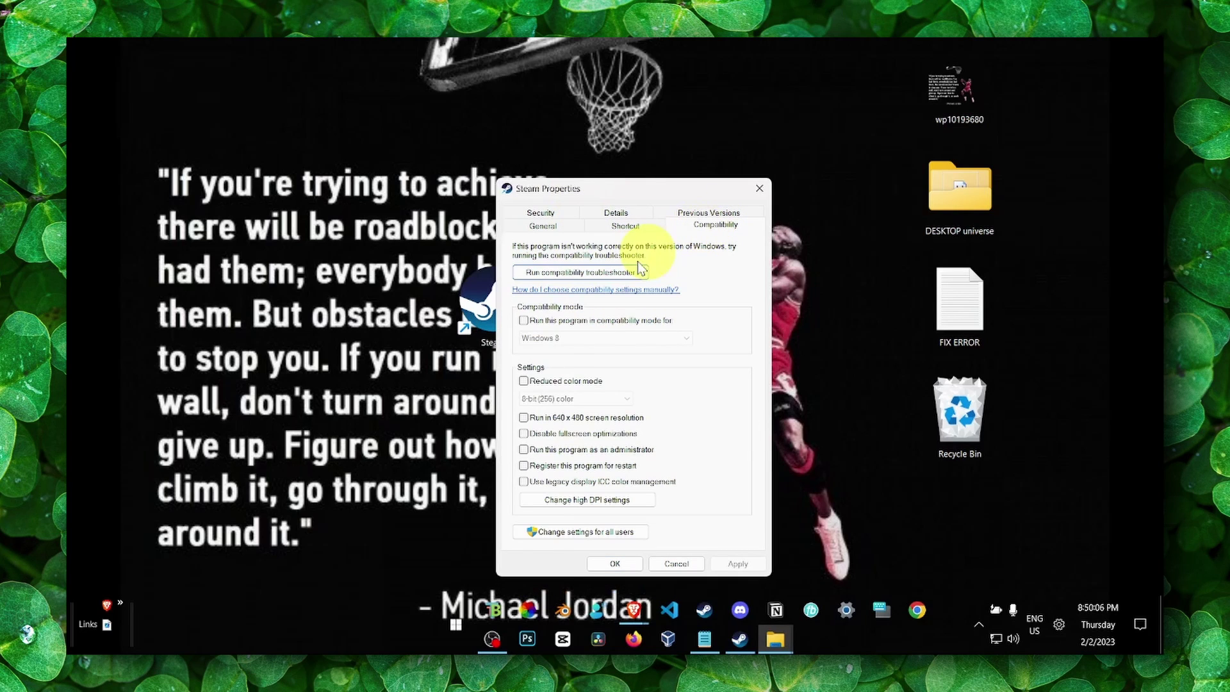
left_click(523, 451)
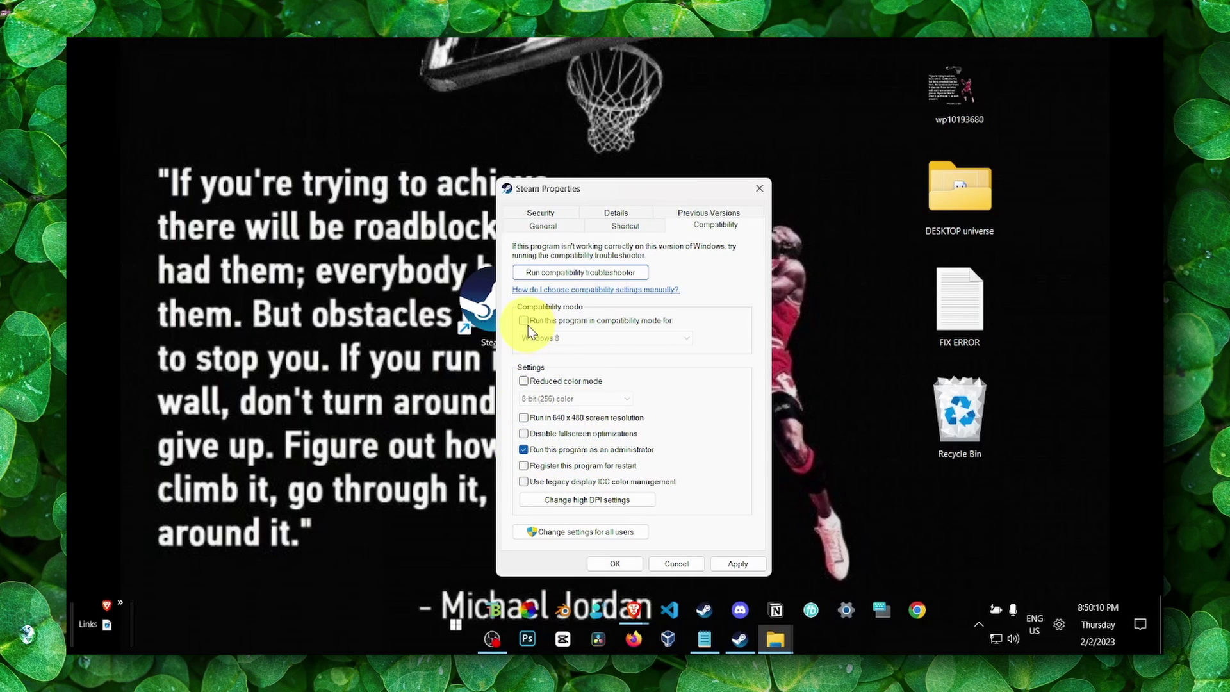
left_click(732, 567)
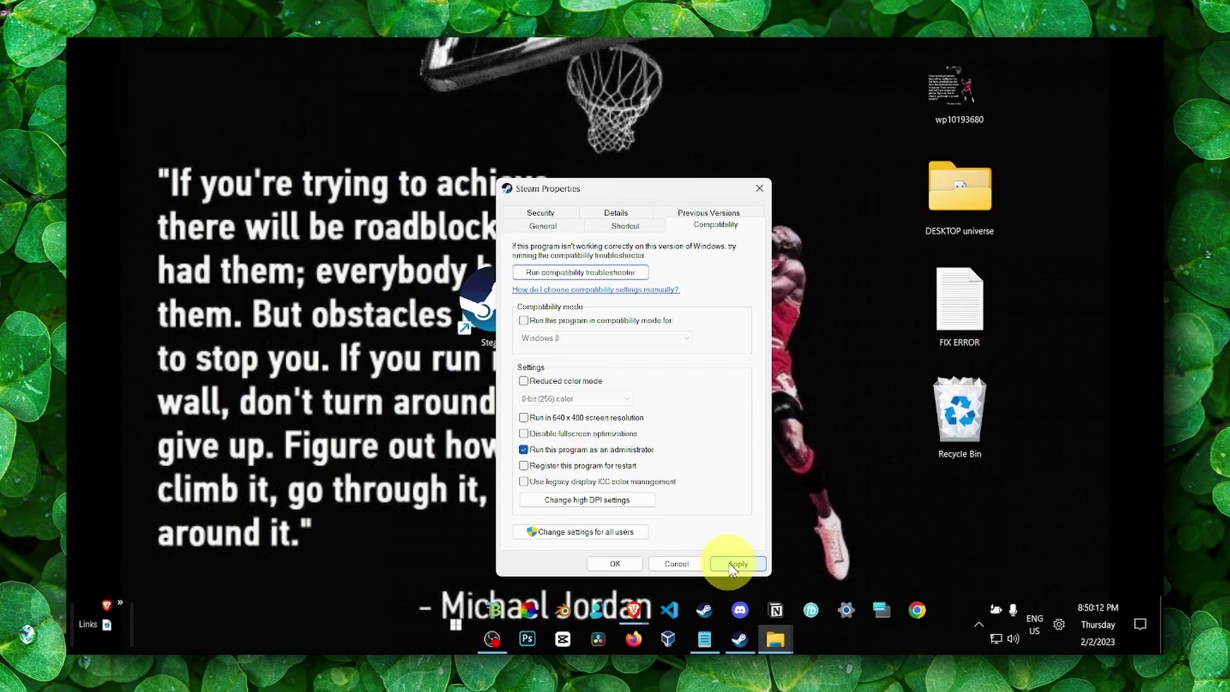
left_click(617, 564)
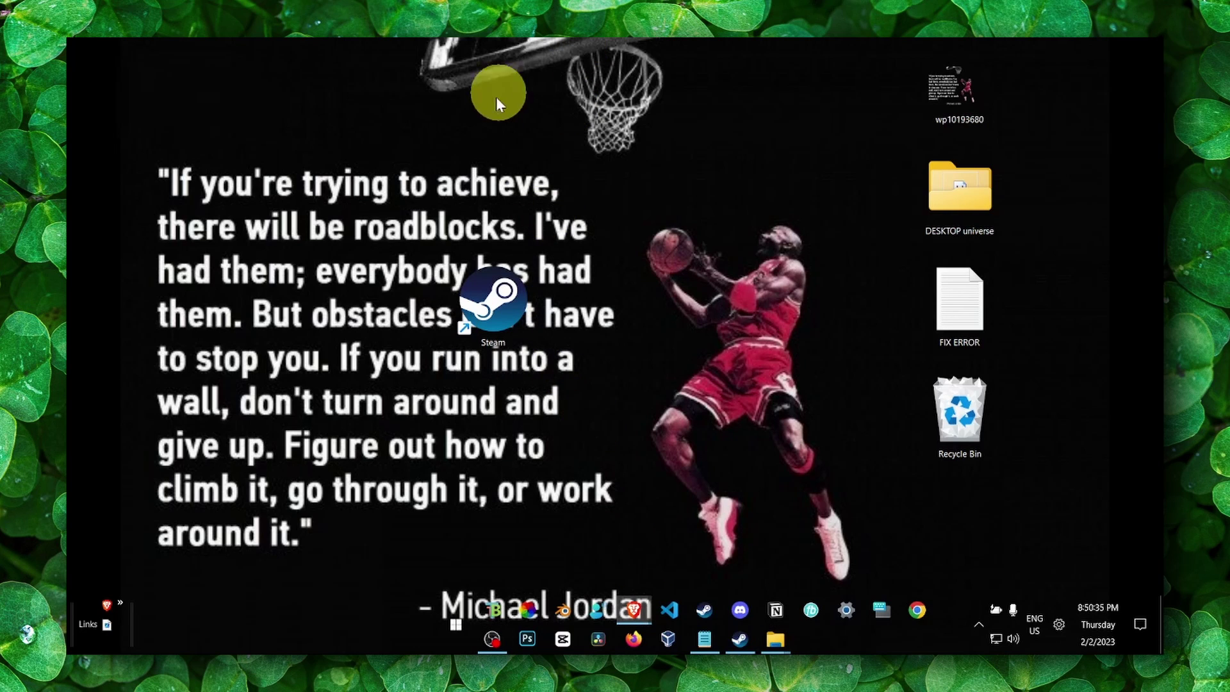
Bring up the system search, ready for a query.
left_click(434, 600)
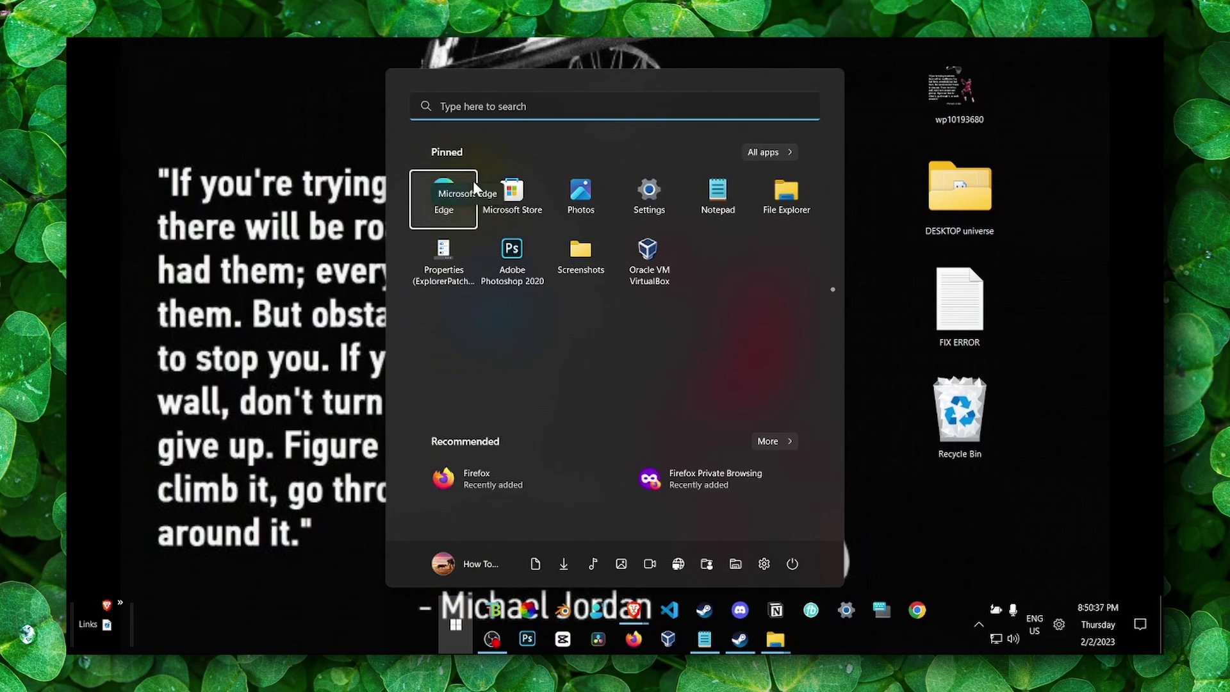
left_click(470, 108)
left_click(322, 132)
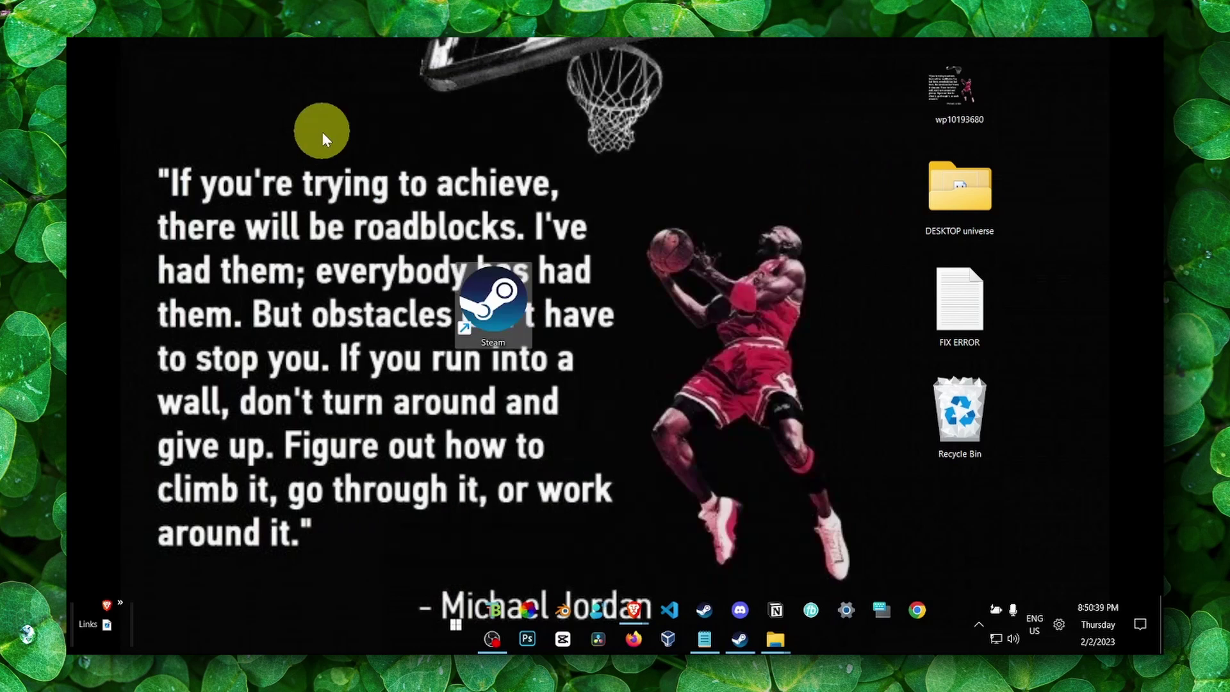
left_click(455, 626)
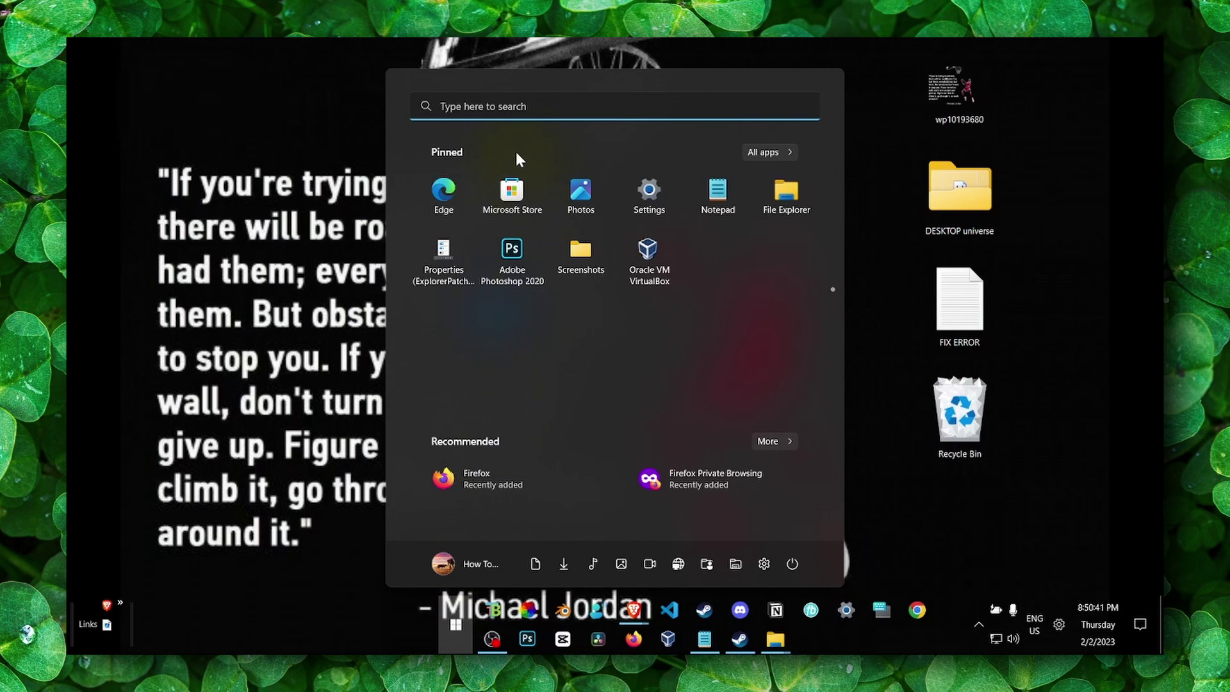
left_click(504, 108)
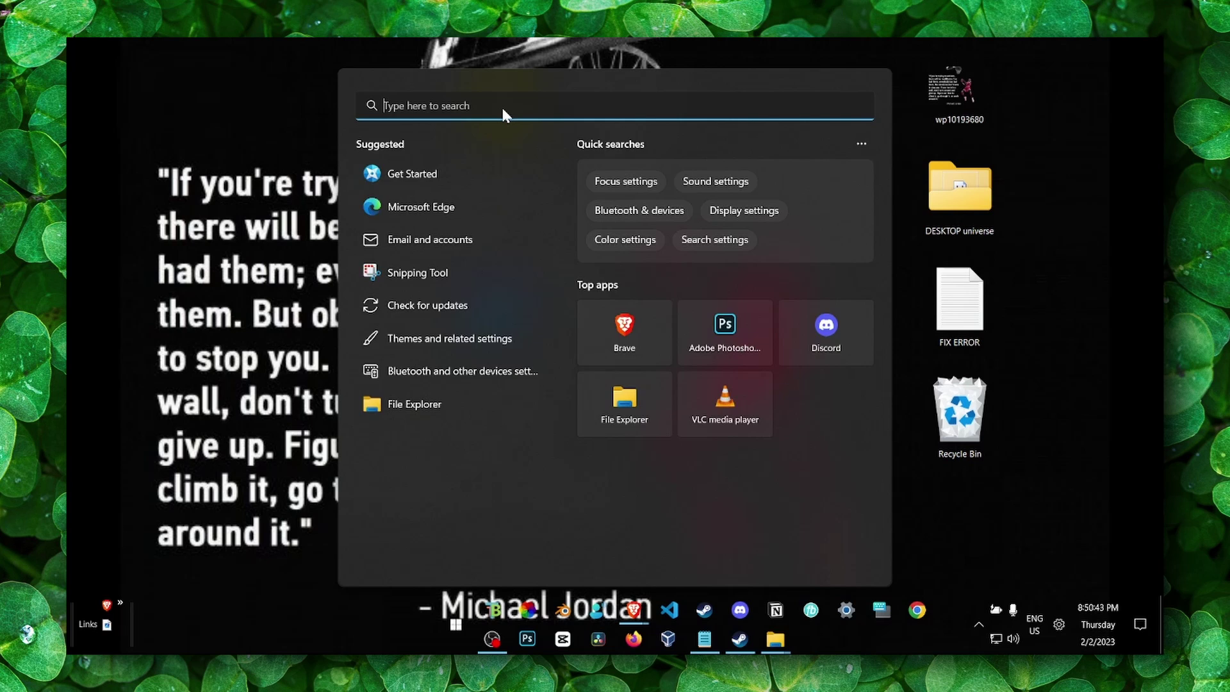
type("obs")
key("BackSpace")
key("BackSpace")
key("BackSpace")
type("openb")
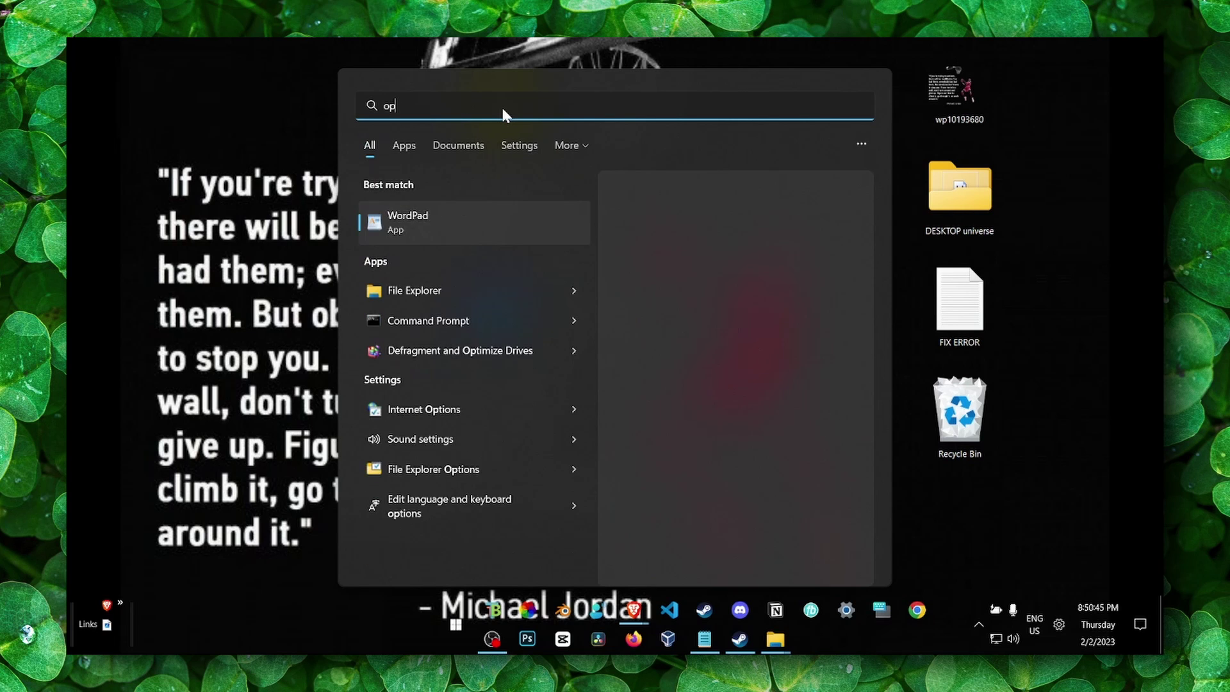
key("BackSpace")
key("BackSpace")
key("BackSpace")
key("BackSpace")
key("BackSpace")
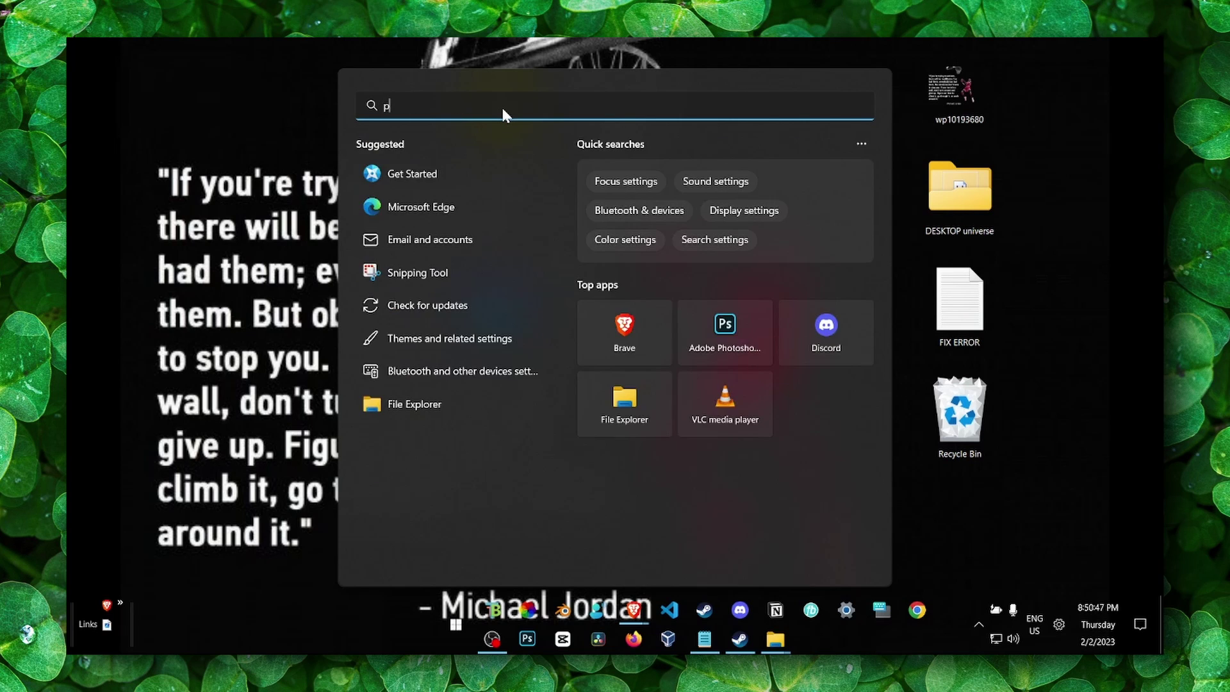
Search for "power opt", open Edit power plan, and bring up the Balanced plan's advanced power settings in mid-screen.
type("power options")
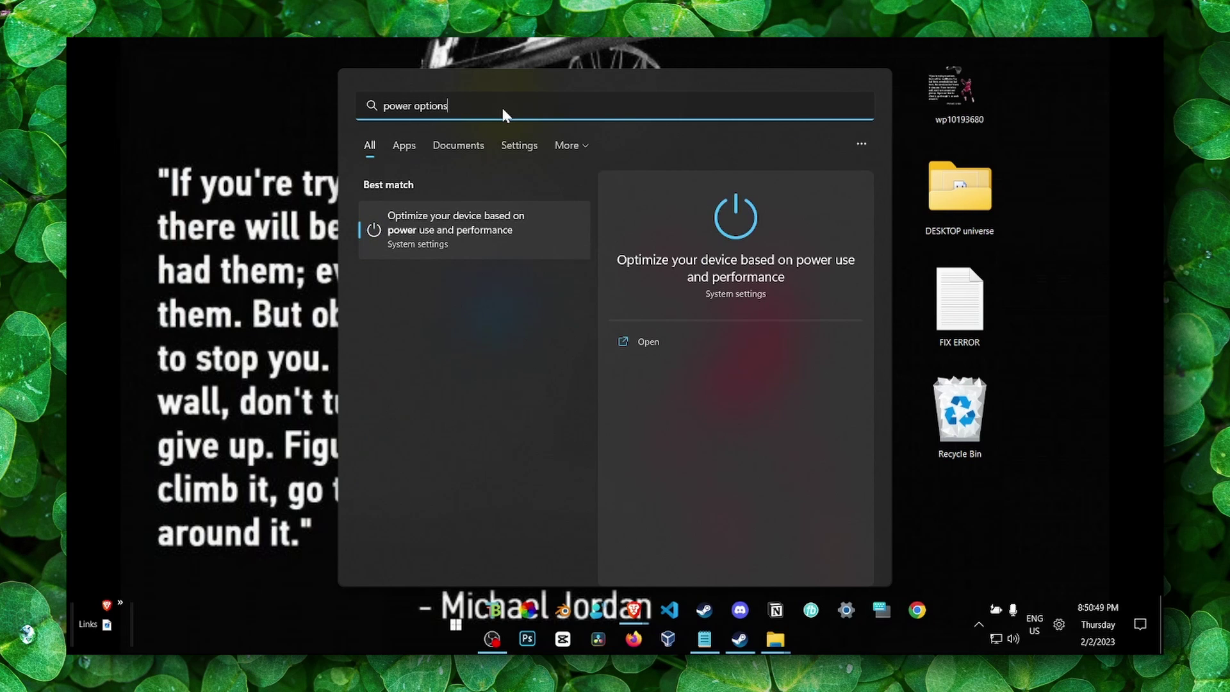
key("BackSpace")
key("BackSpace")
key("BackSpace")
key("BackSpace")
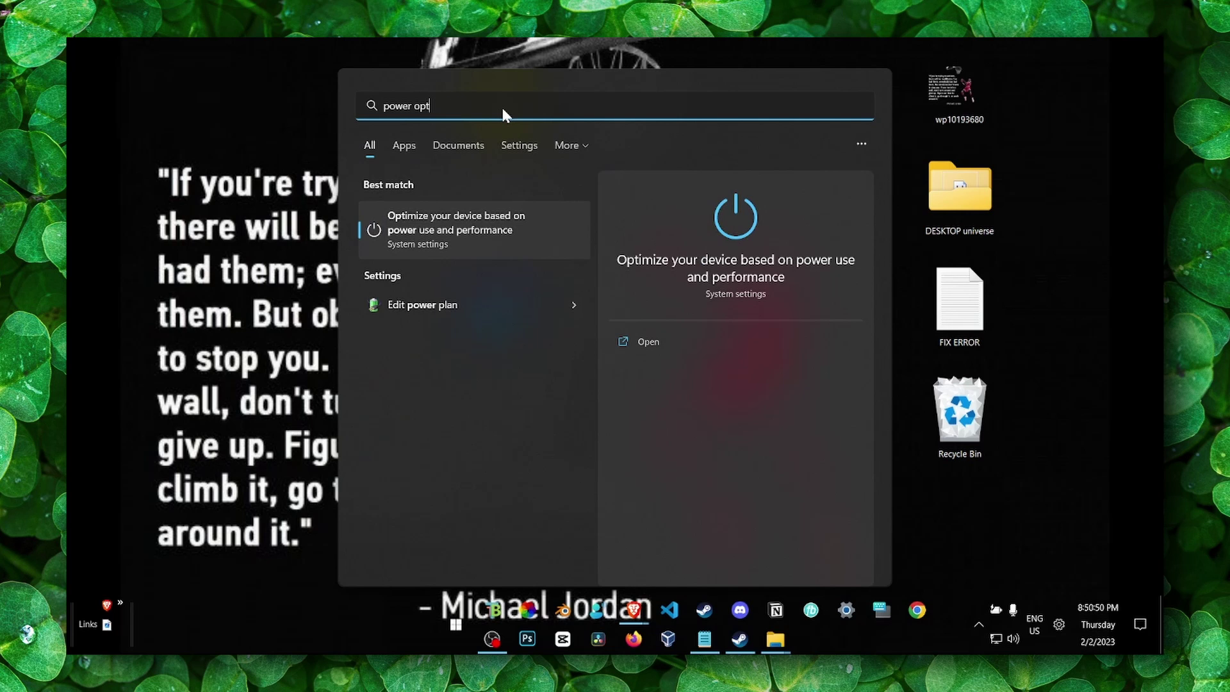
left_click(451, 302)
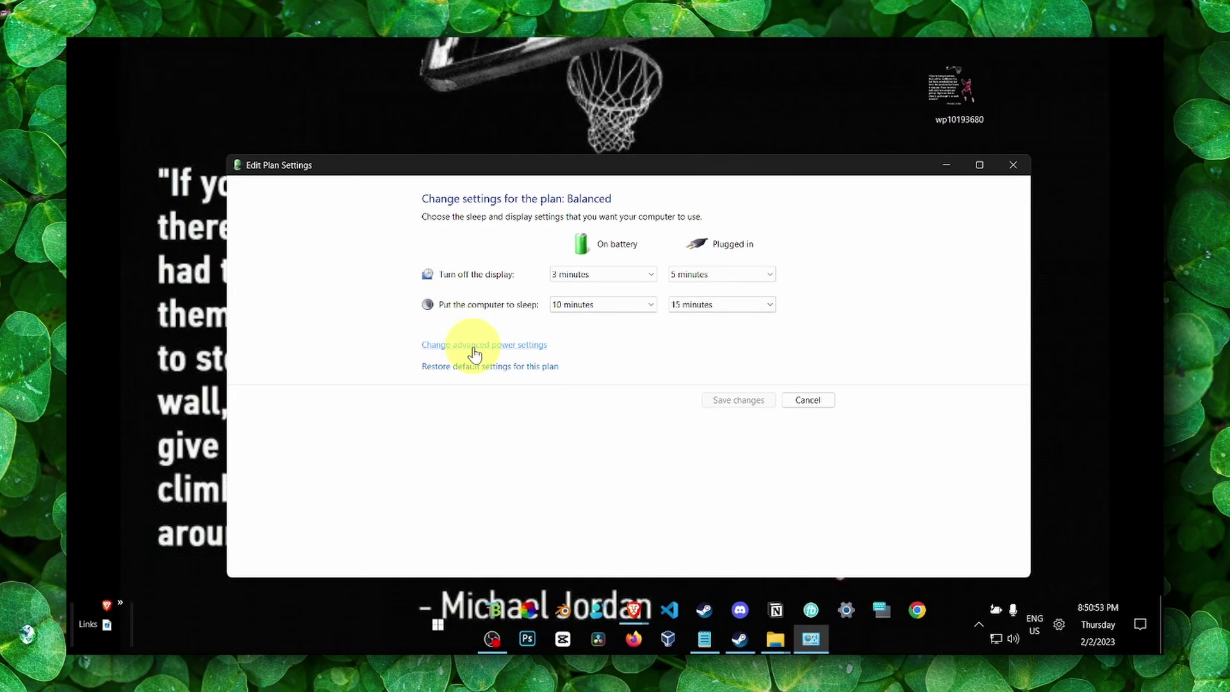
left_click(467, 346)
left_click_drag(259, 71, 619, 148)
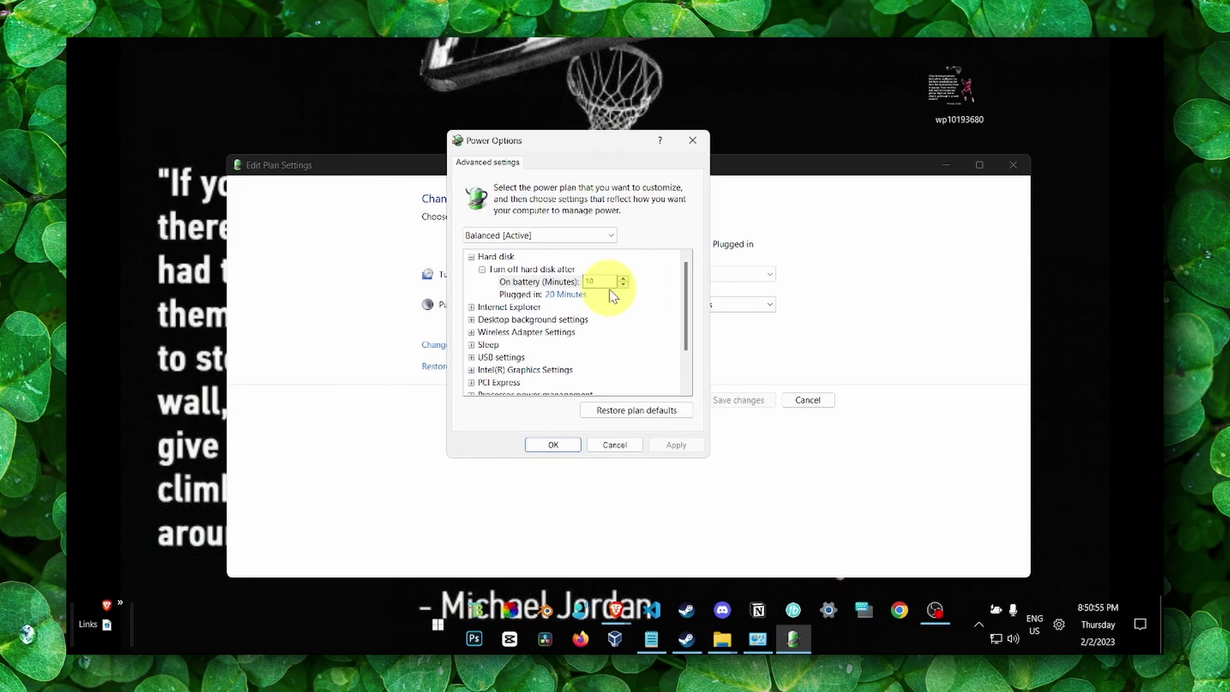
Check the minimum and maximum processor state under Processor power management, accept the dialog, and close the plan settings.
scroll(609, 290, "down", 2)
double_click(533, 338)
scroll(521, 355, "down", 1)
double_click(506, 344)
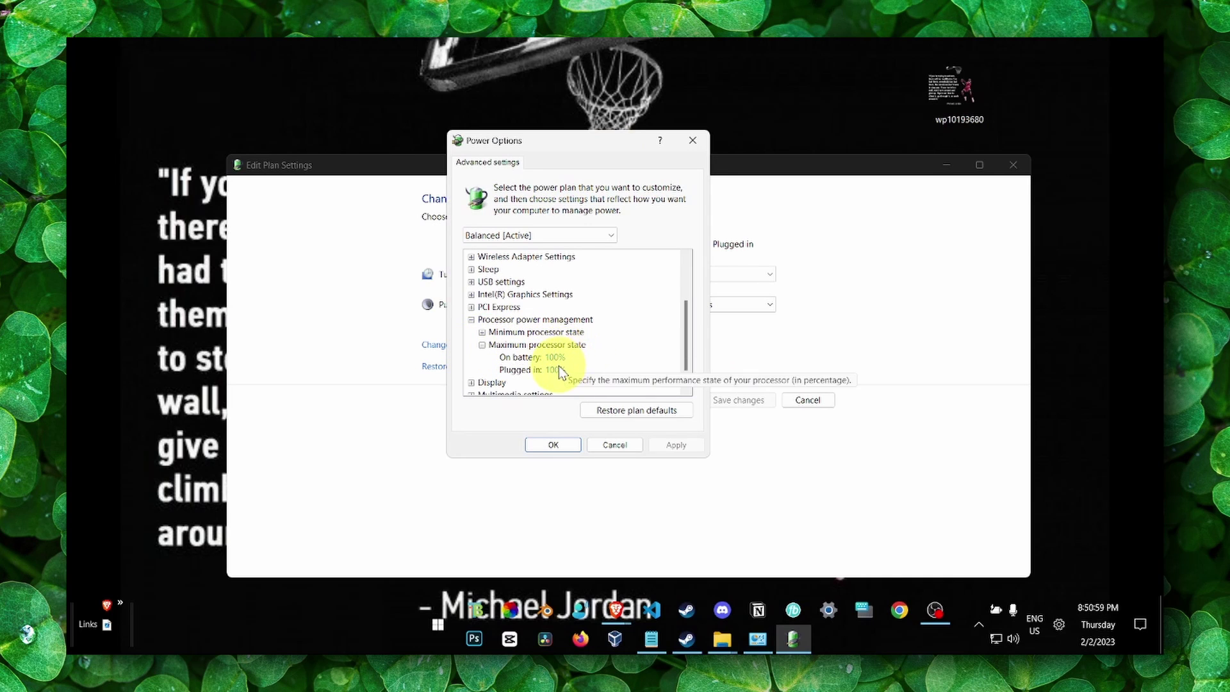
scroll(559, 366, "down", 1)
left_click(561, 346)
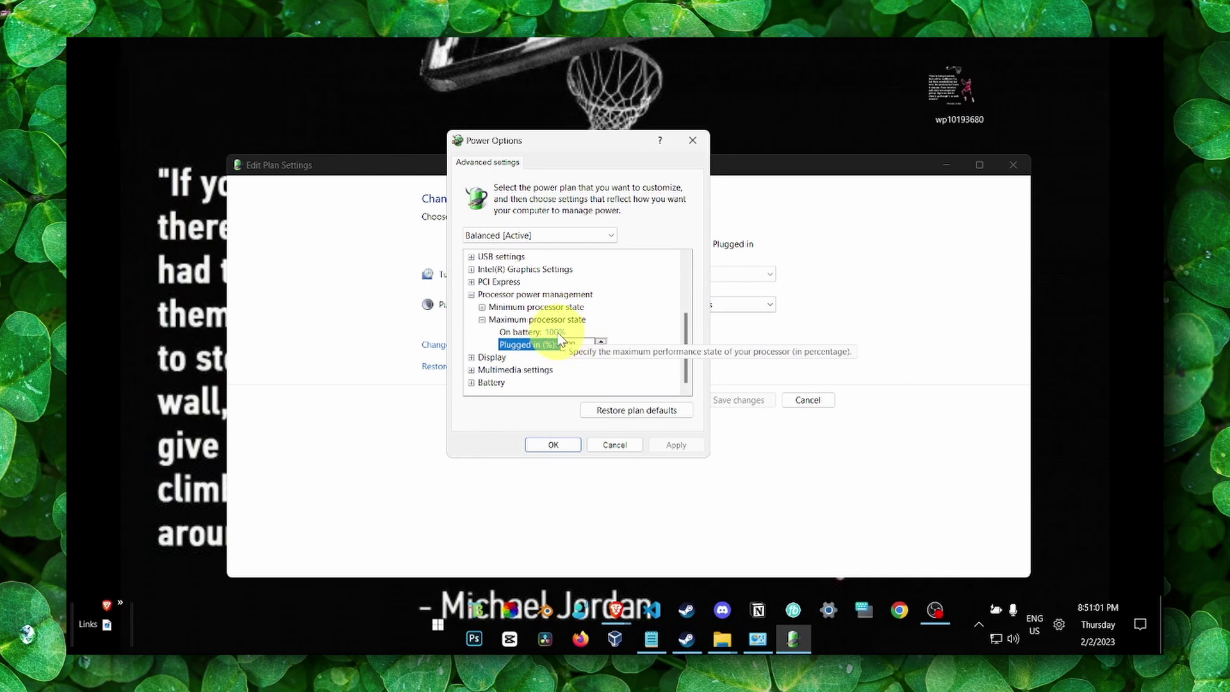
left_click(481, 307)
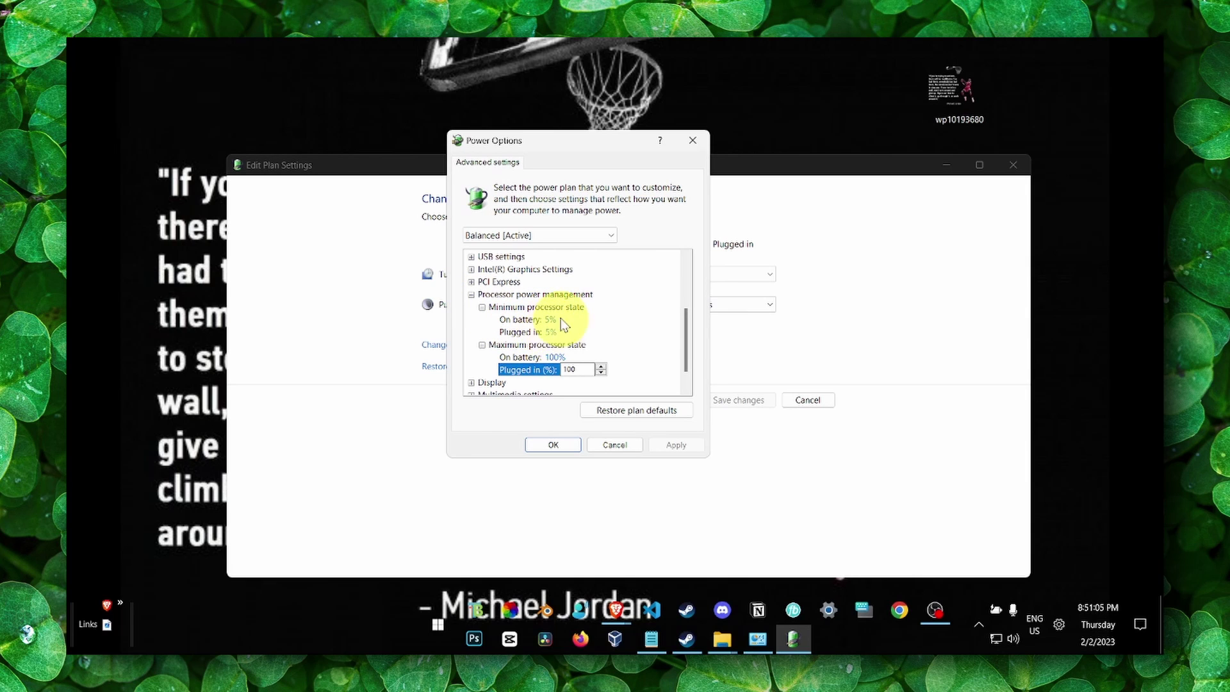
left_click(555, 442)
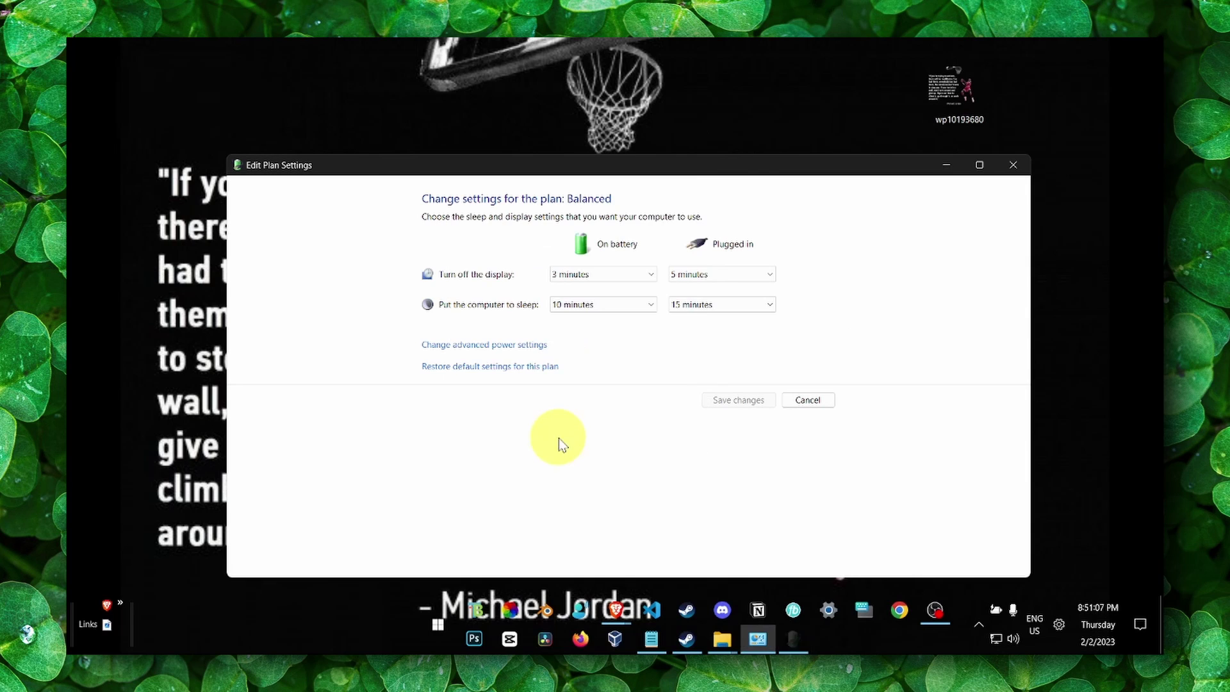
left_click(1012, 165)
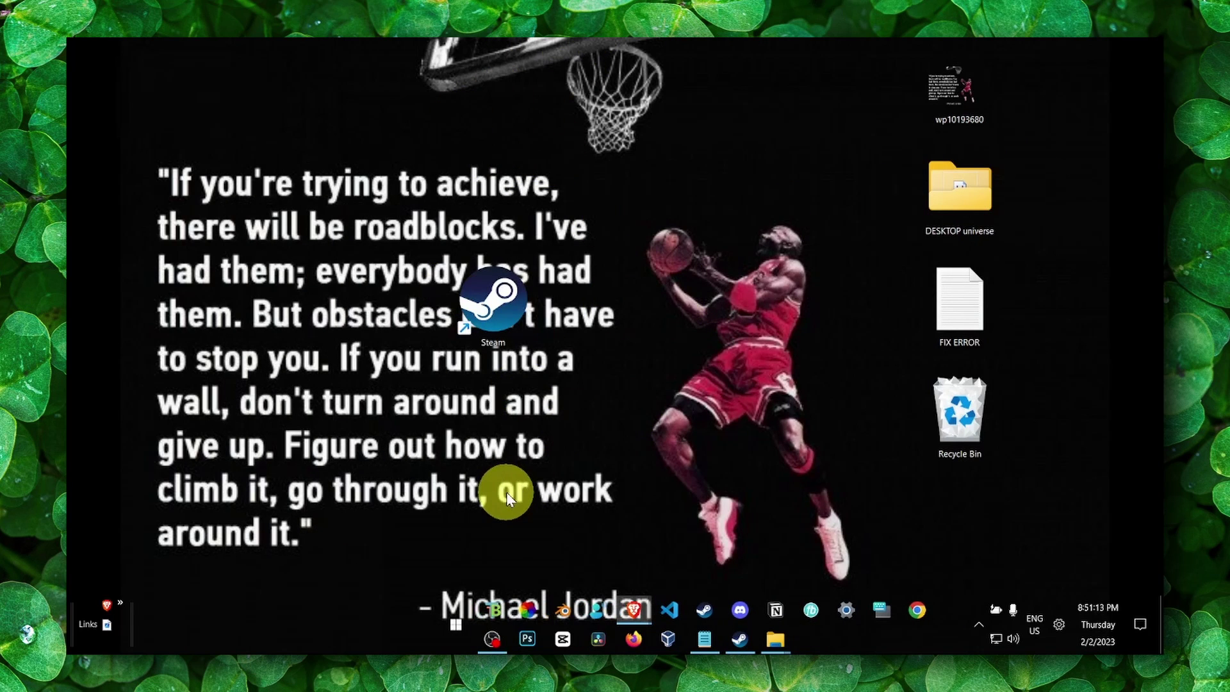
Move the Steam shortcut on the desktop to just above the basketball player.
left_click_drag(502, 310, 698, 195)
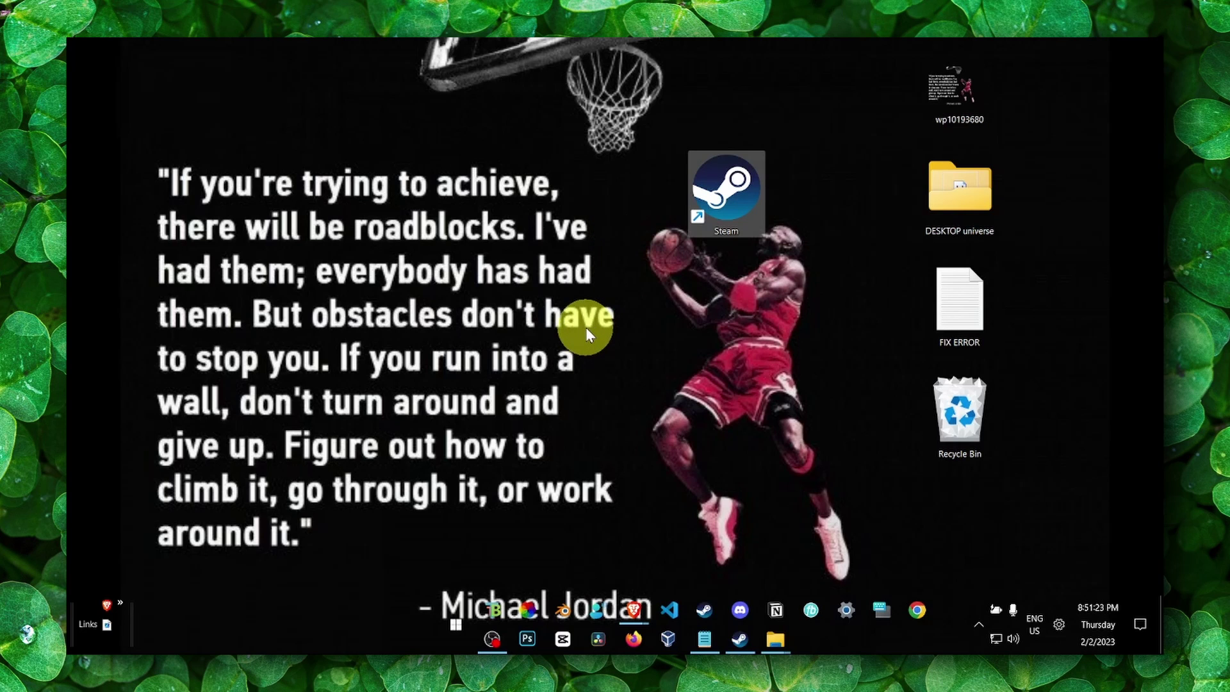
Search the system for "lively wallpaper" and launch the Lively Wallpaper app.
key("super+s")
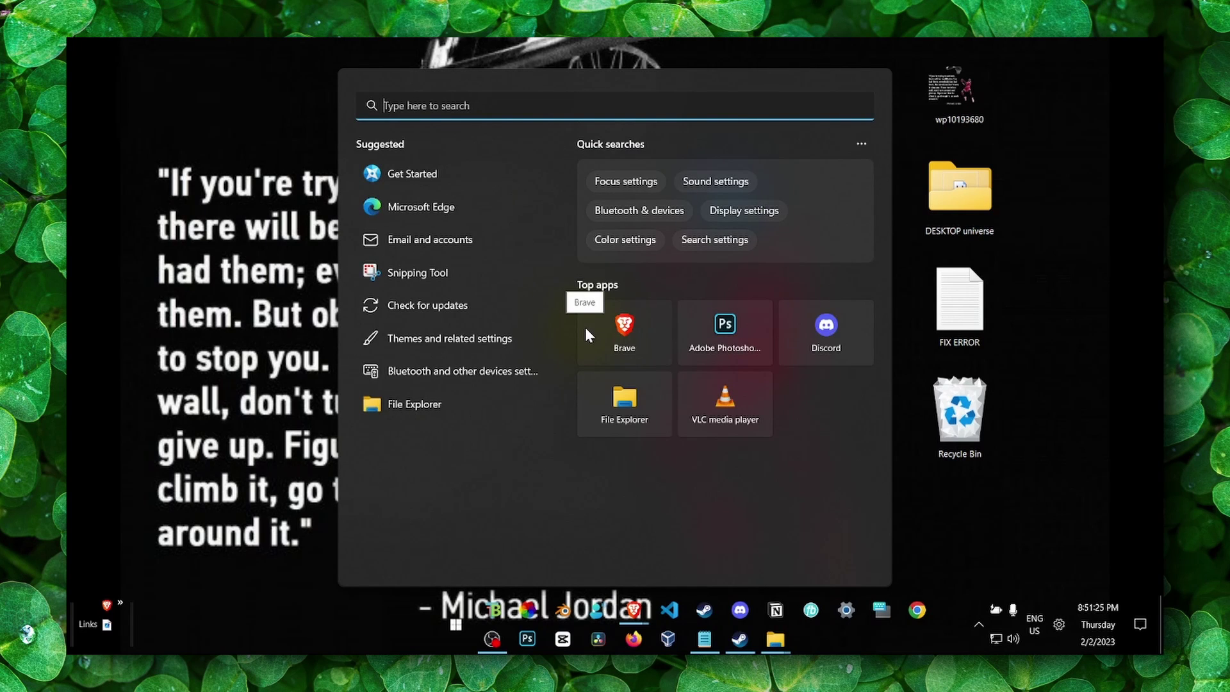
type("lively wallpaper")
left_click(482, 211)
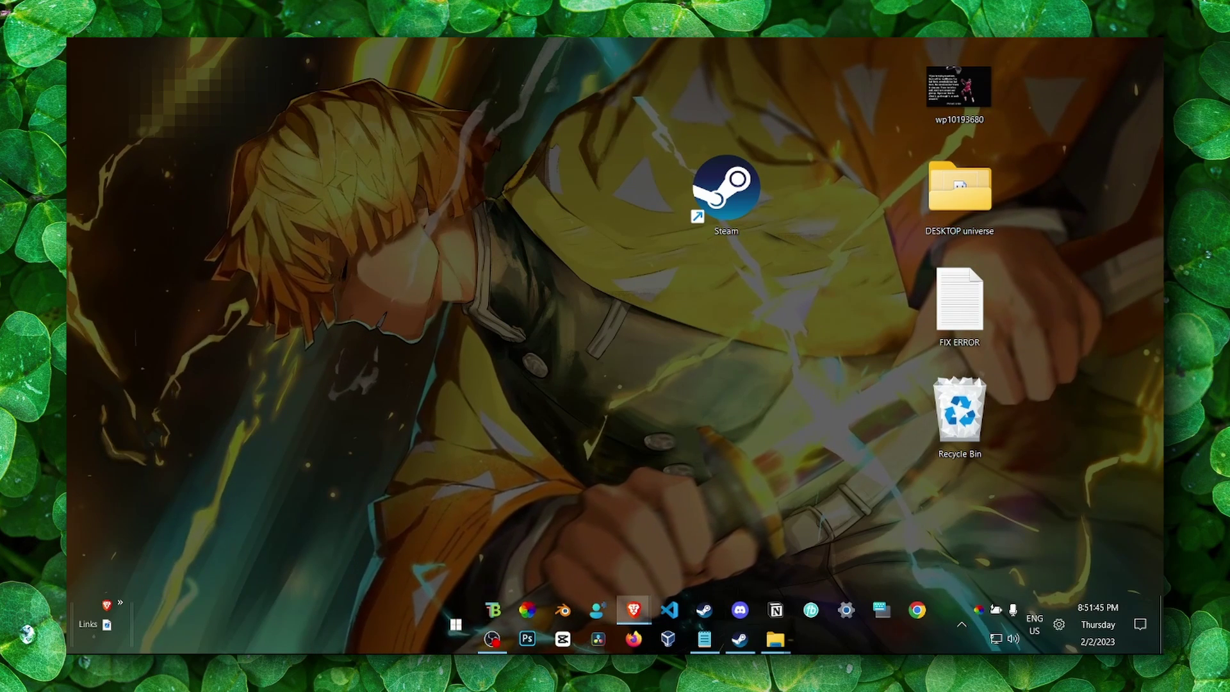
Exit Lively Wallpaper from among the hidden background apps in the notification area.
left_click(964, 616)
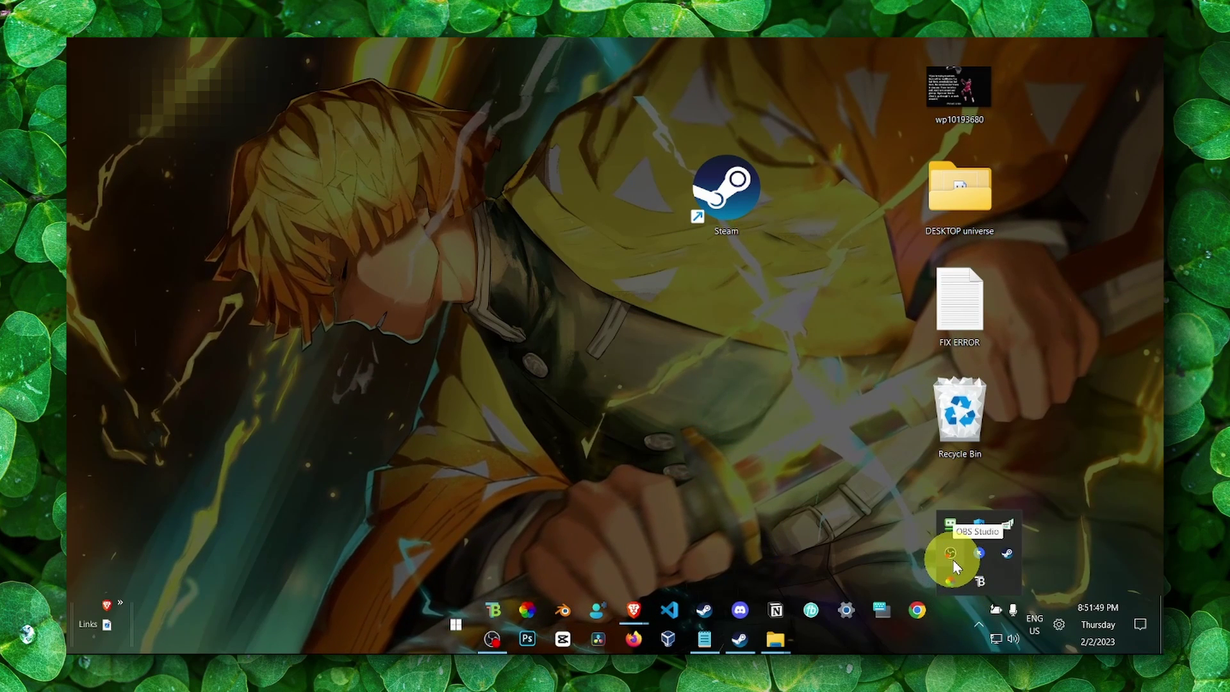
right_click(955, 581)
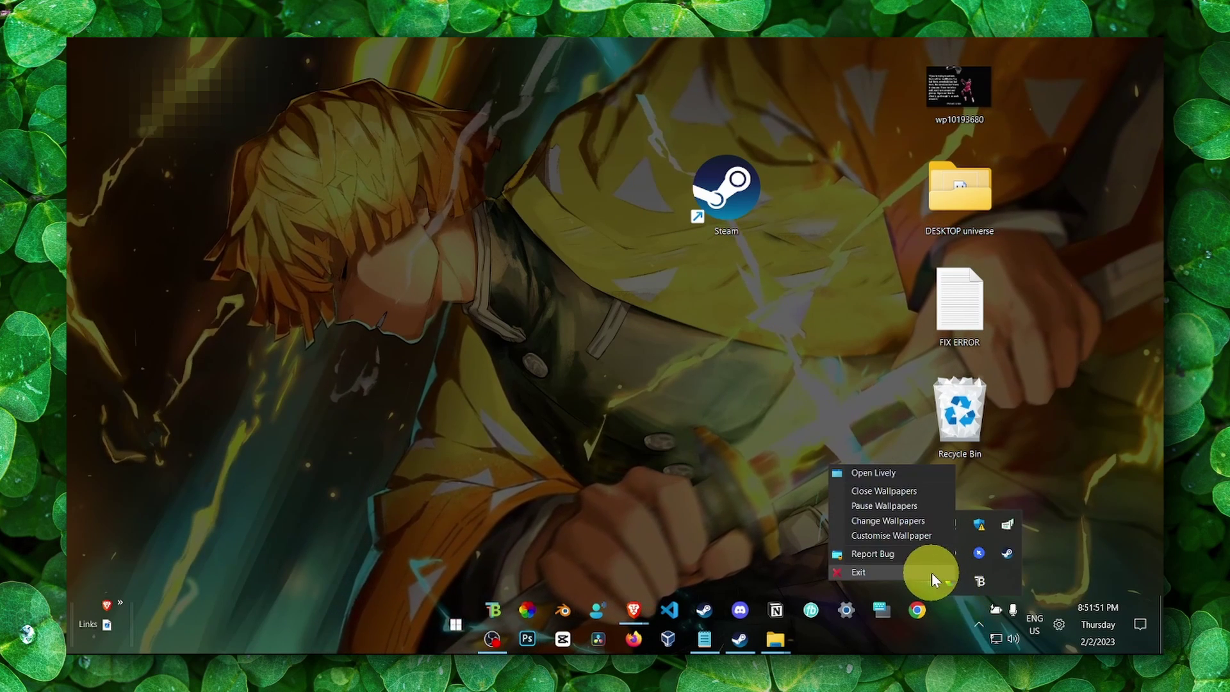
left_click(931, 572)
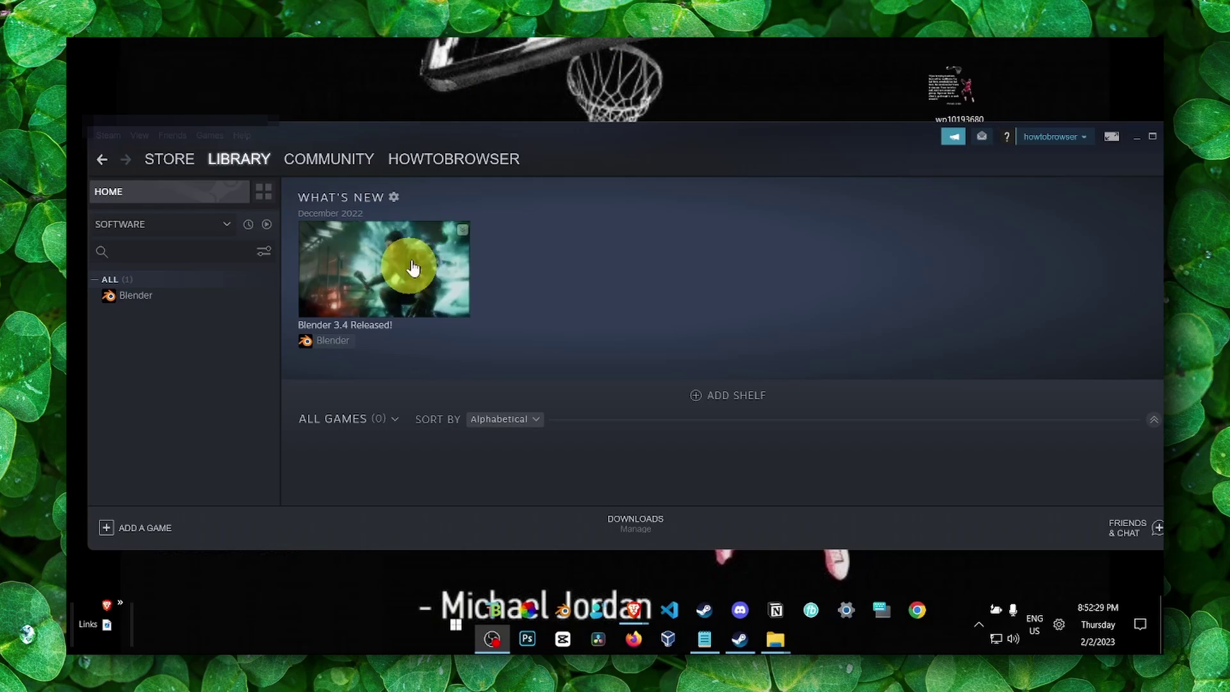
Open Blender's properties in the Steam library and look through the General, Updates, Betas and Controller settings, including the Steam Overlay option.
right_click(206, 299)
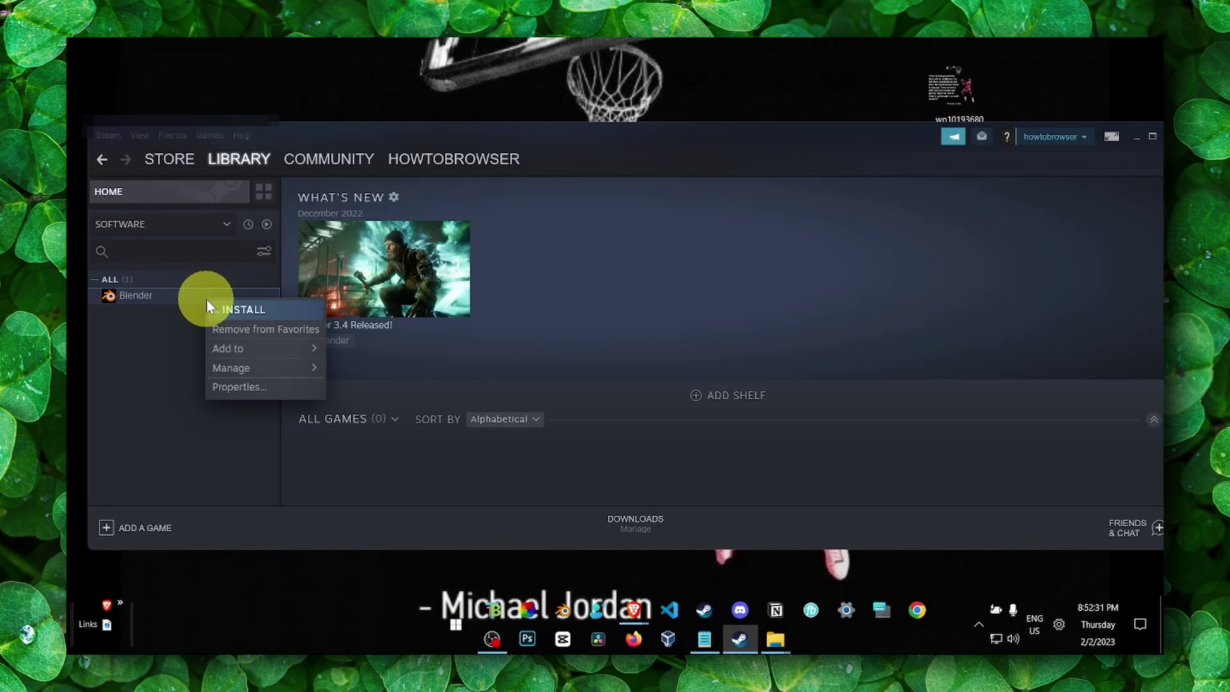
left_click(223, 389)
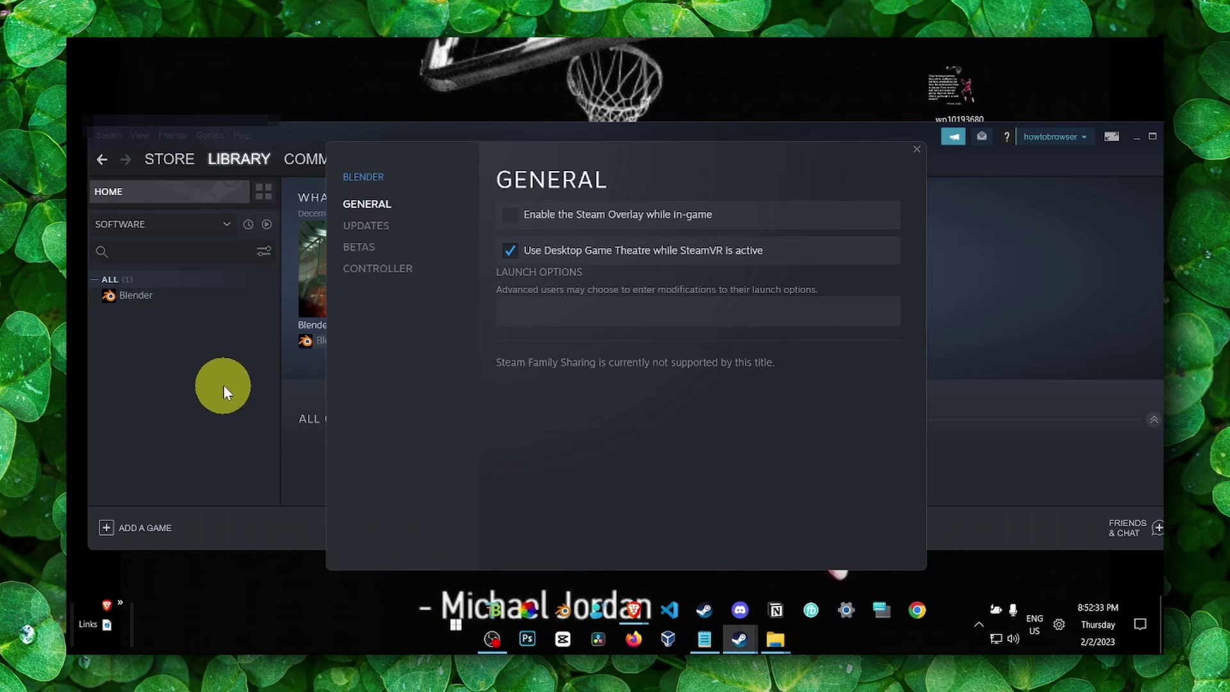
left_click(392, 225)
left_click(372, 250)
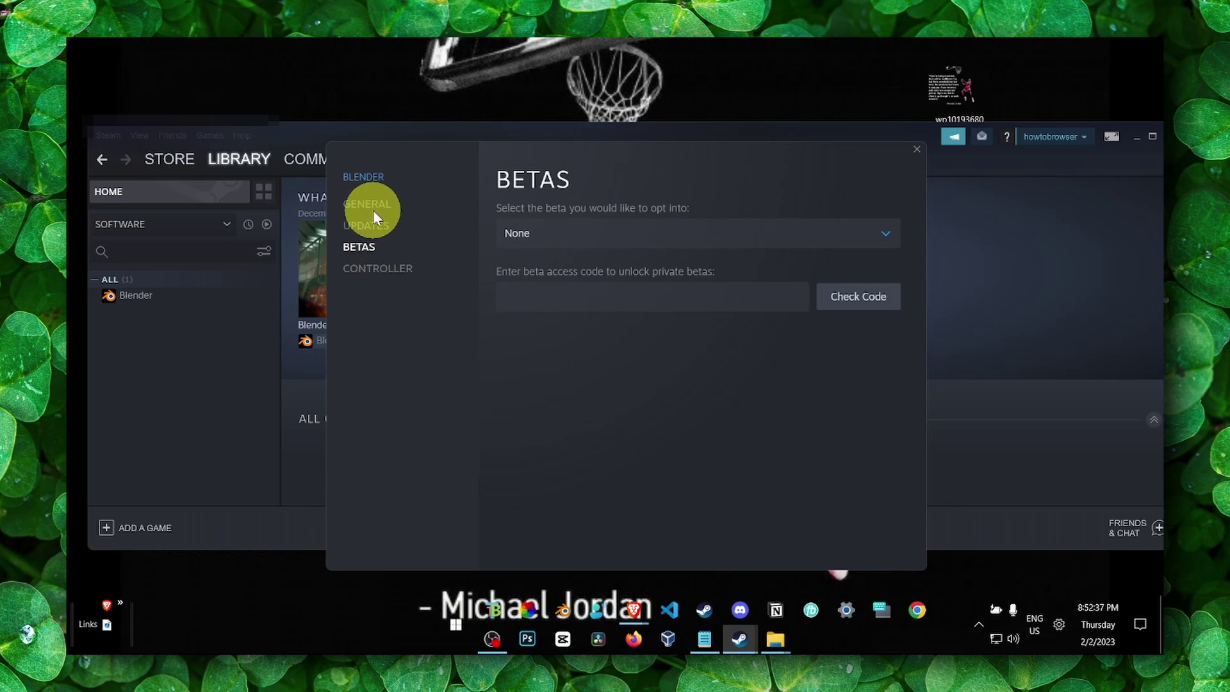
left_click(371, 205)
left_click(385, 269)
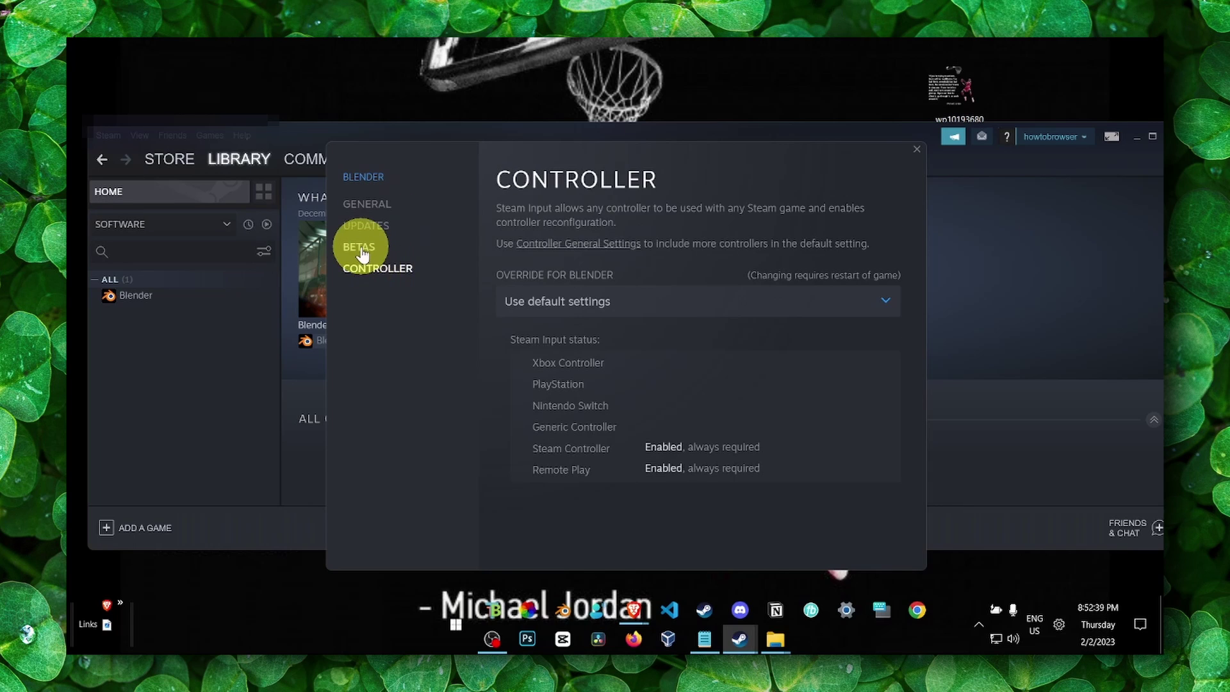
left_click(358, 248)
left_click(359, 225)
left_click(367, 205)
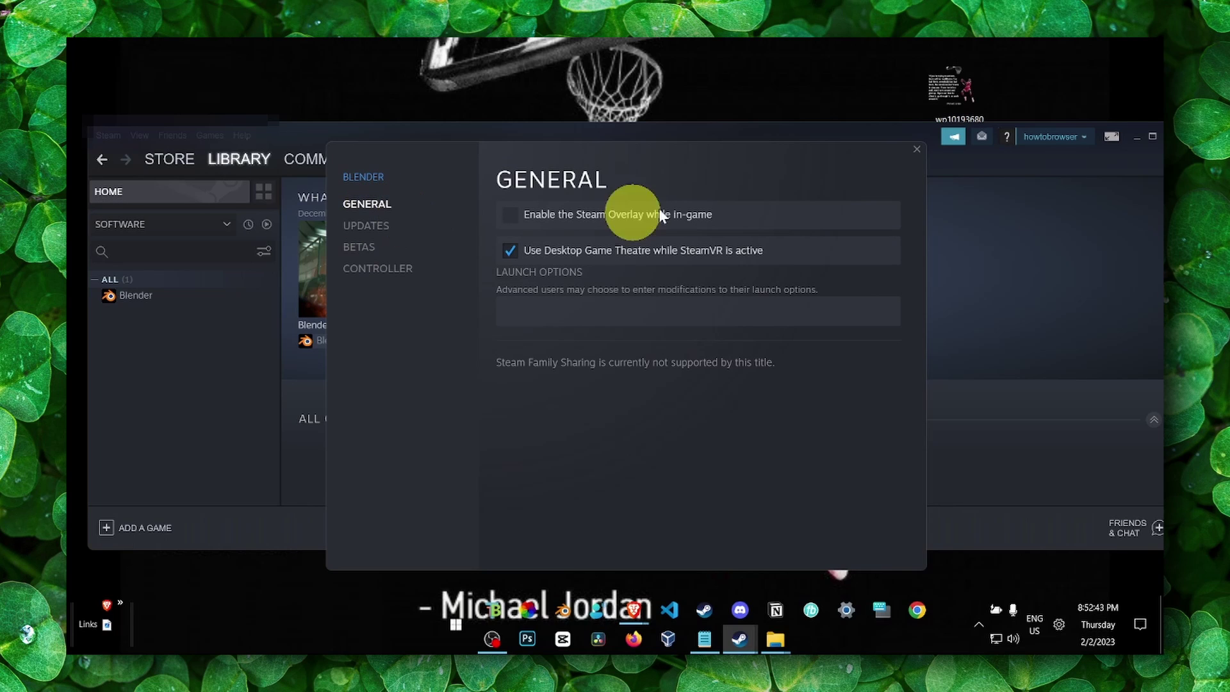
left_click(916, 149)
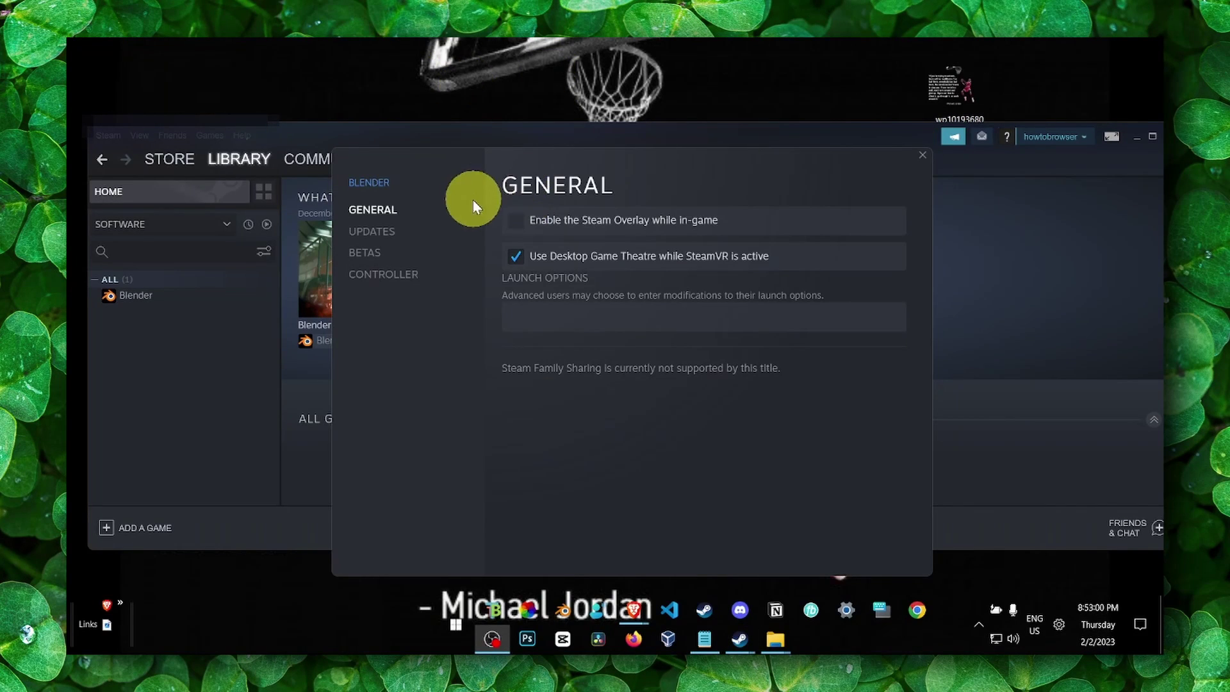
left_click(517, 223)
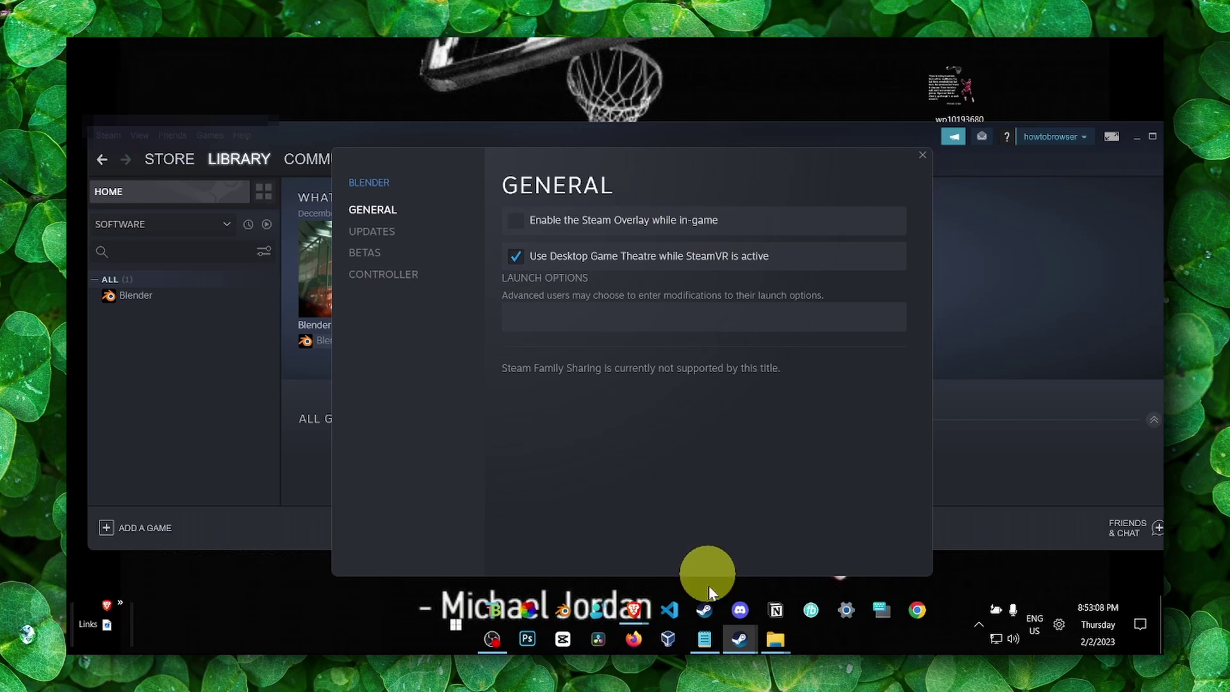
Bring up the FIX ERROR note and examine the launch options text and the list matching RAM sizes to maxMem values.
left_click(705, 639)
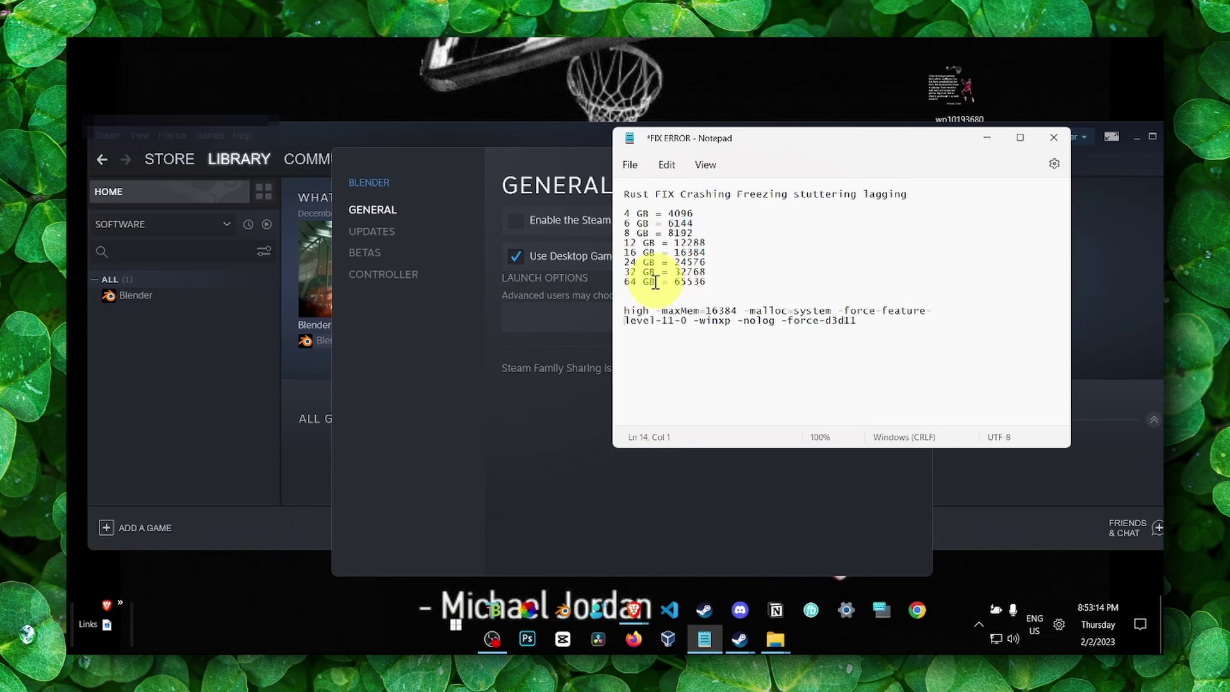
triple_click(701, 309)
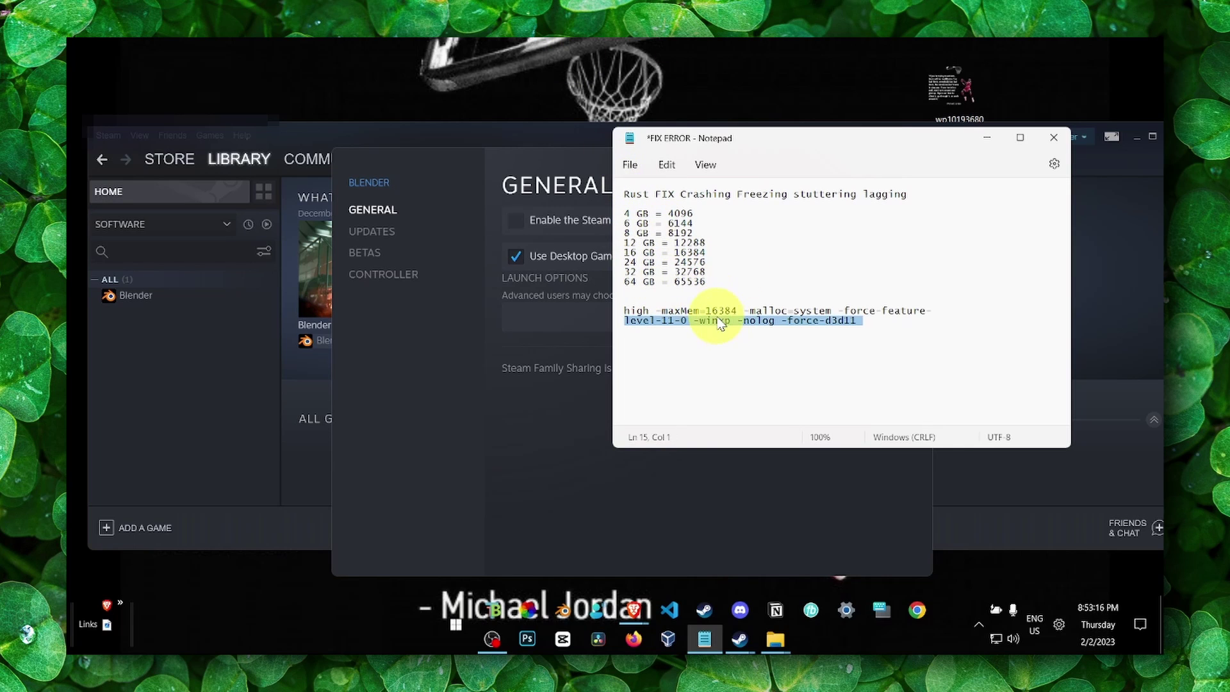
left_click(733, 312)
triple_click(733, 312)
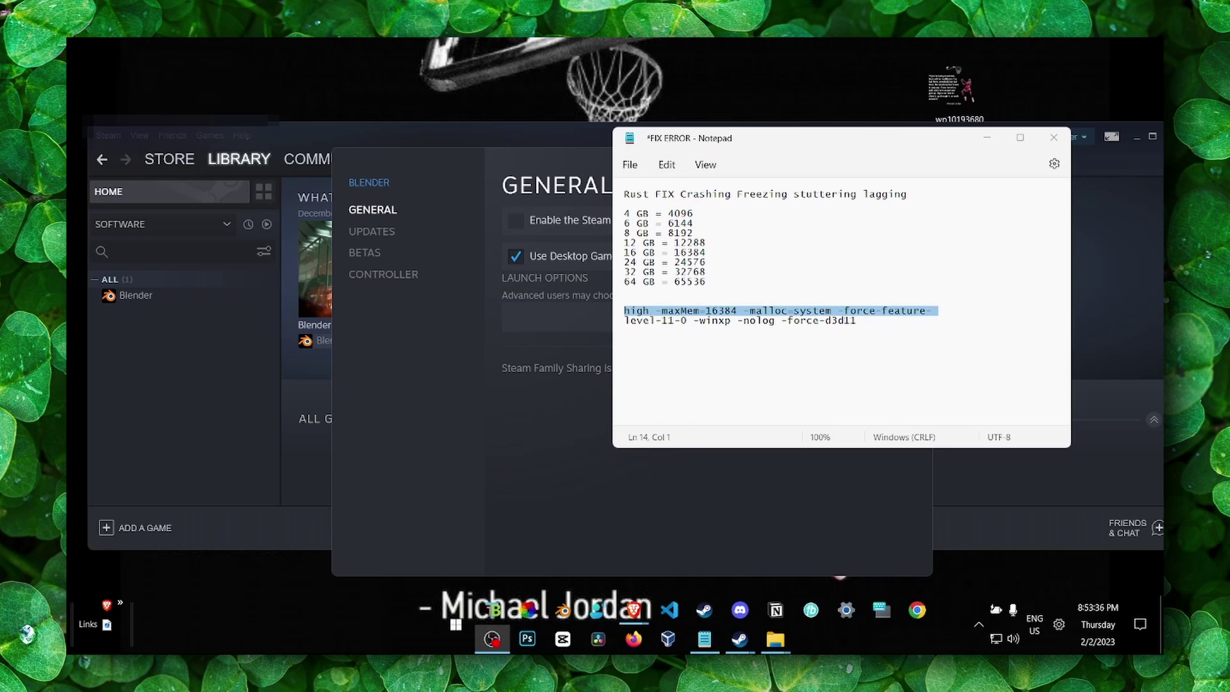
left_click(681, 312)
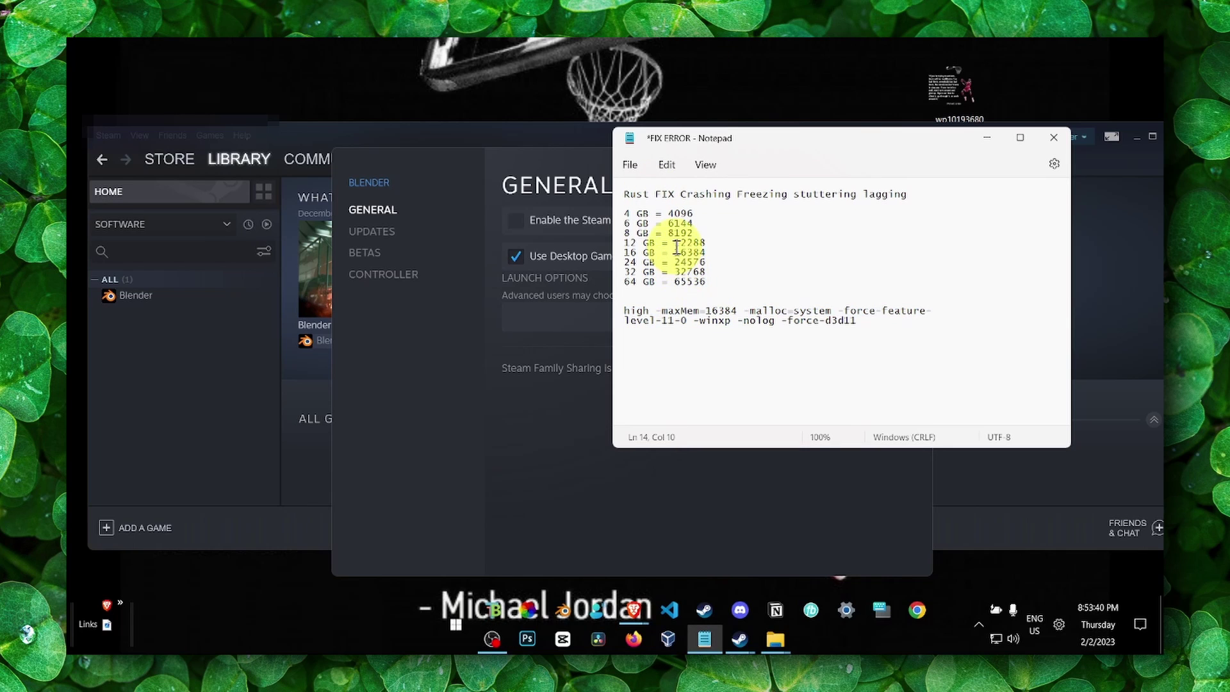
left_click_drag(625, 252, 675, 251)
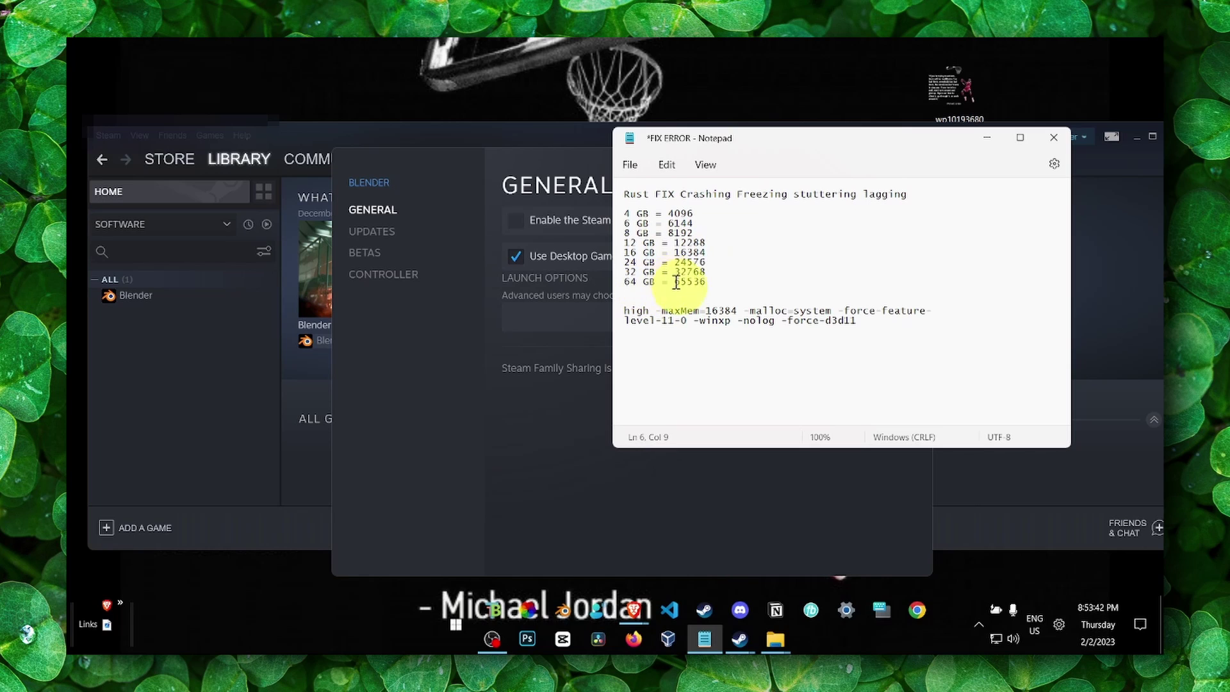
left_click_drag(674, 262, 710, 259)
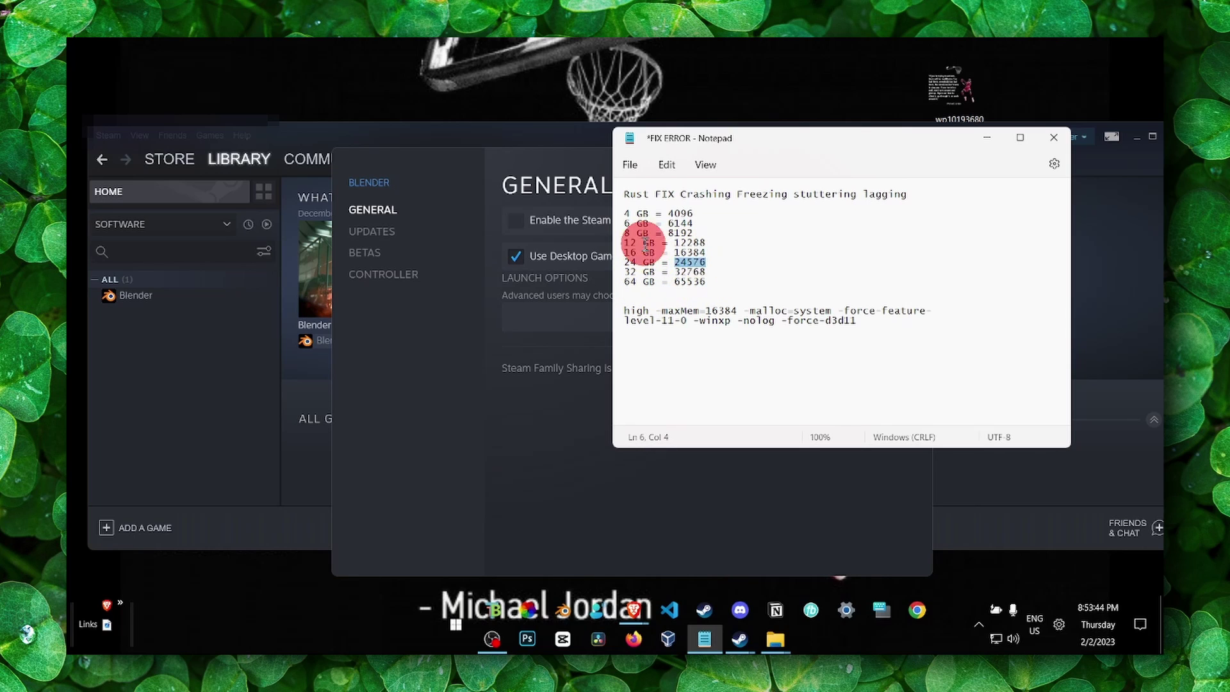
Copy "high -maxMem=16384 -malloc=system -force-feature-level-11-0 -winxp -nolog -force-d3d11" from the FIX ERROR note into Blender's launch options.
triple_click(662, 316)
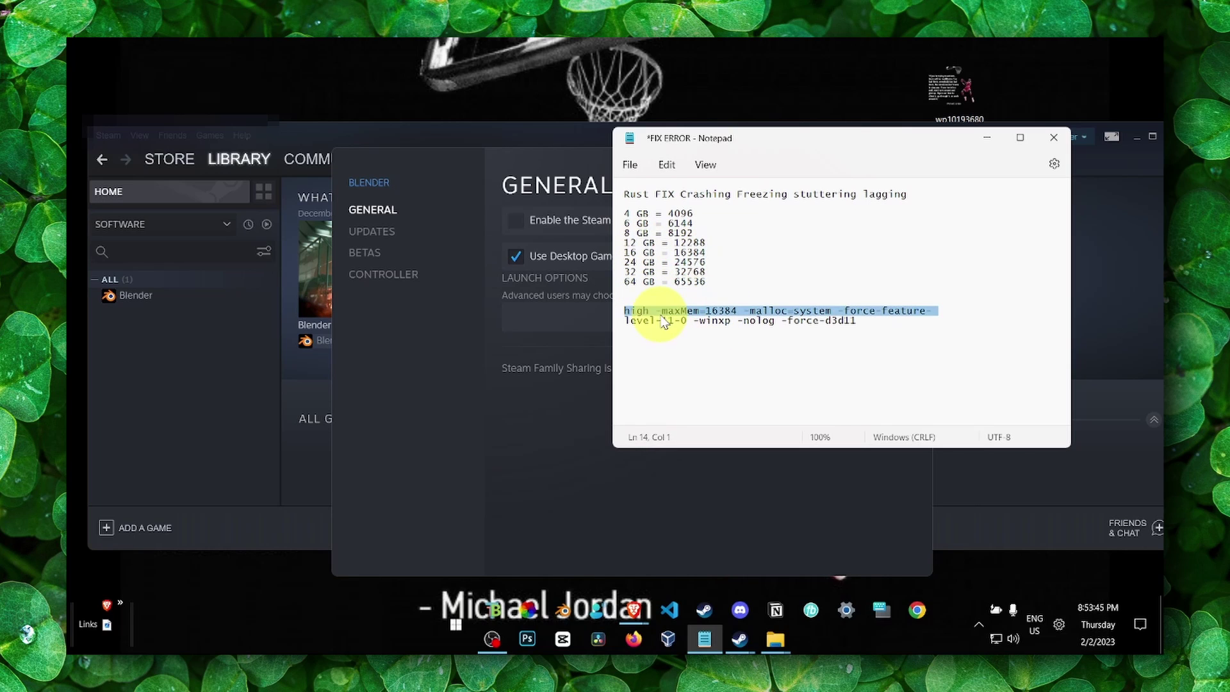
left_click(624, 314)
left_click_drag(625, 313, 862, 320)
key("ctrl+c")
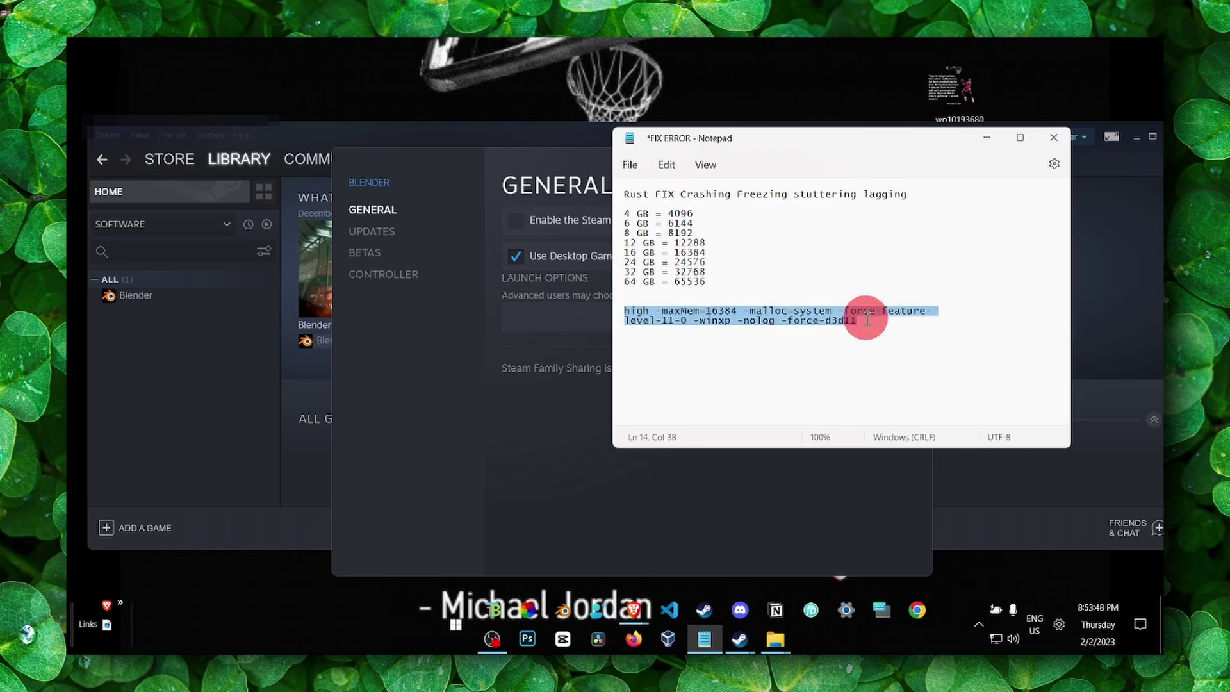
left_click(560, 313)
left_click(572, 318)
key("ctrl+v")
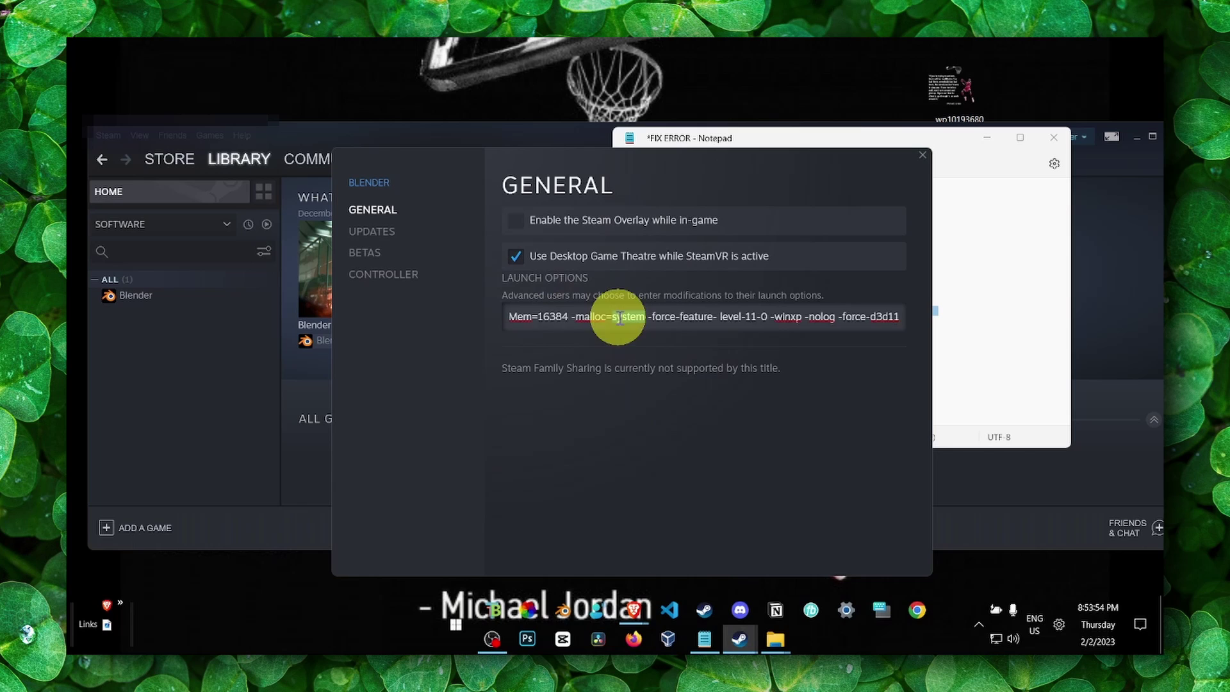
Clear all text from Blender's launch options and close its properties.
key("ctrl+a")
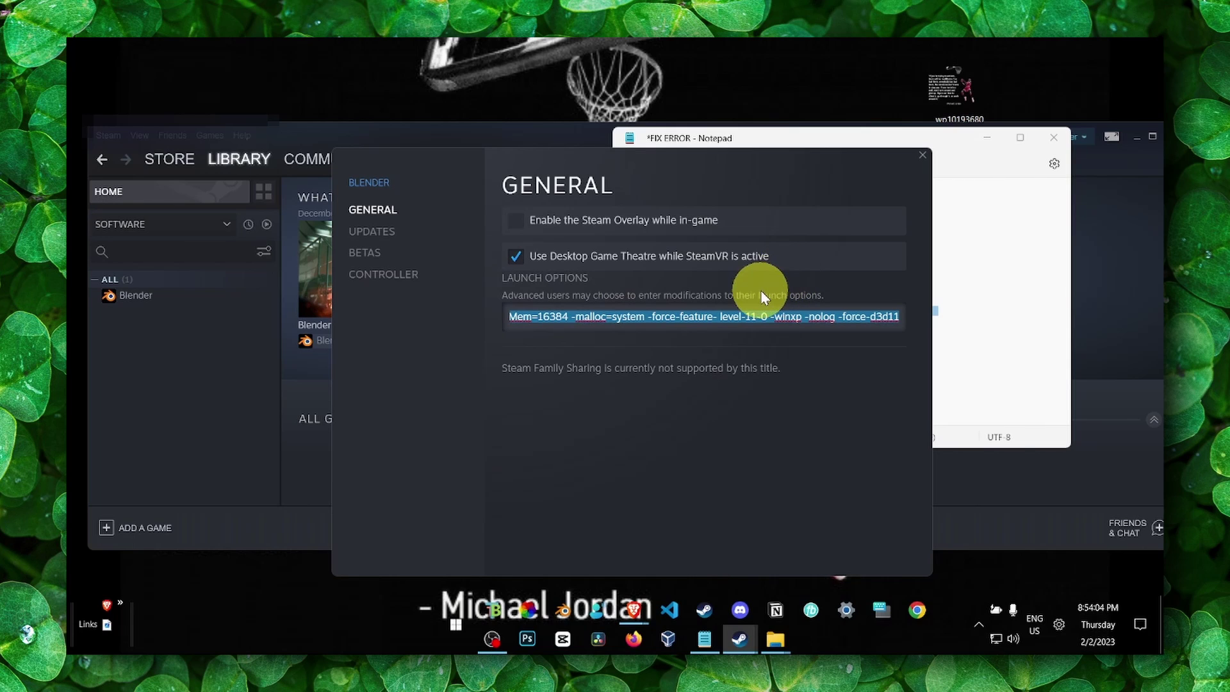
key("BackSpace")
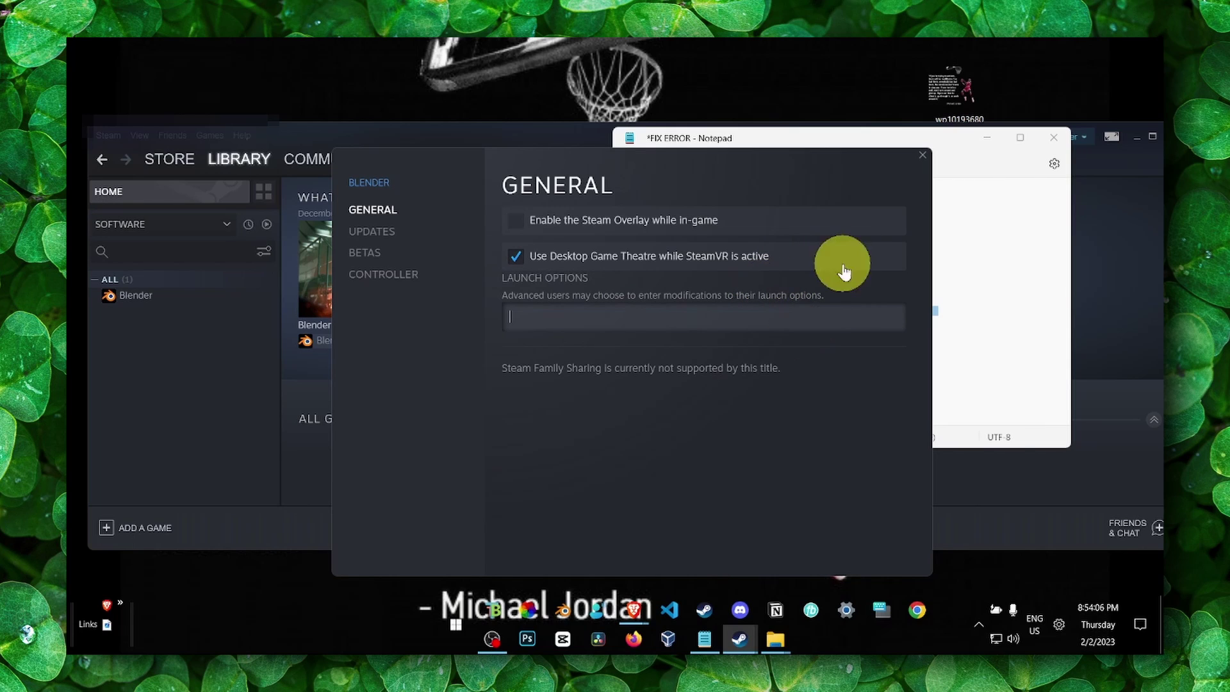
left_click(917, 163)
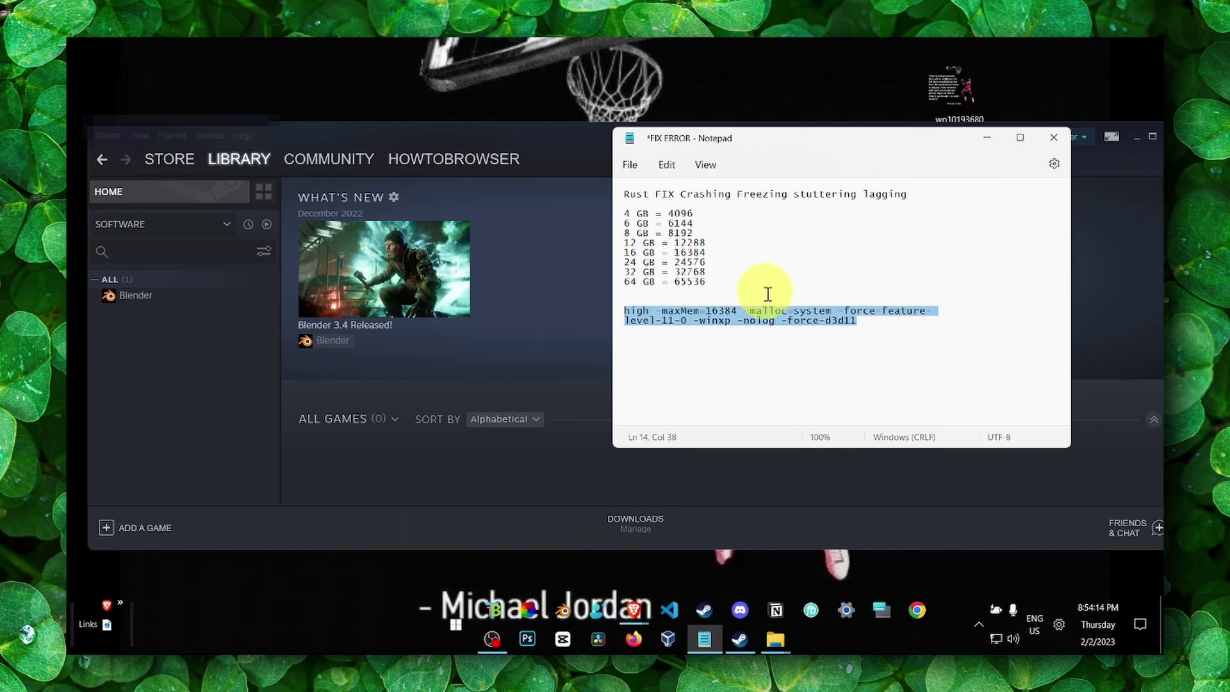
Deselect the text in the FIX ERROR note, minimize the note, and close the Steam window.
left_click(732, 270)
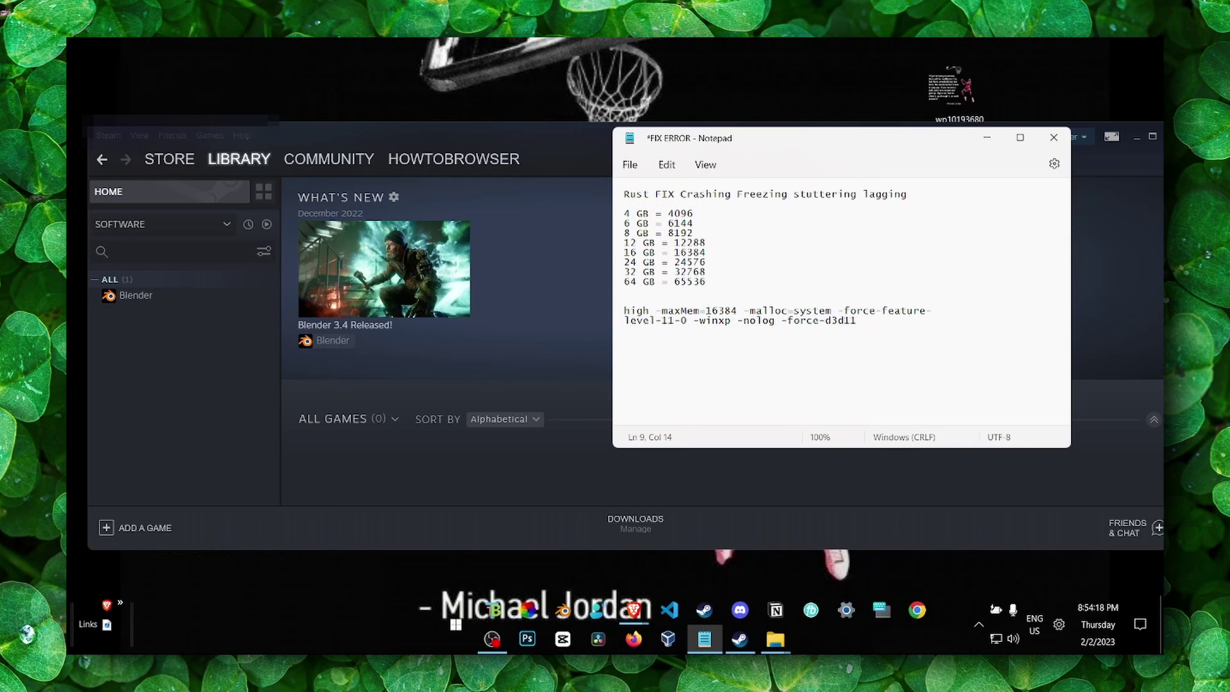
left_click(492, 639)
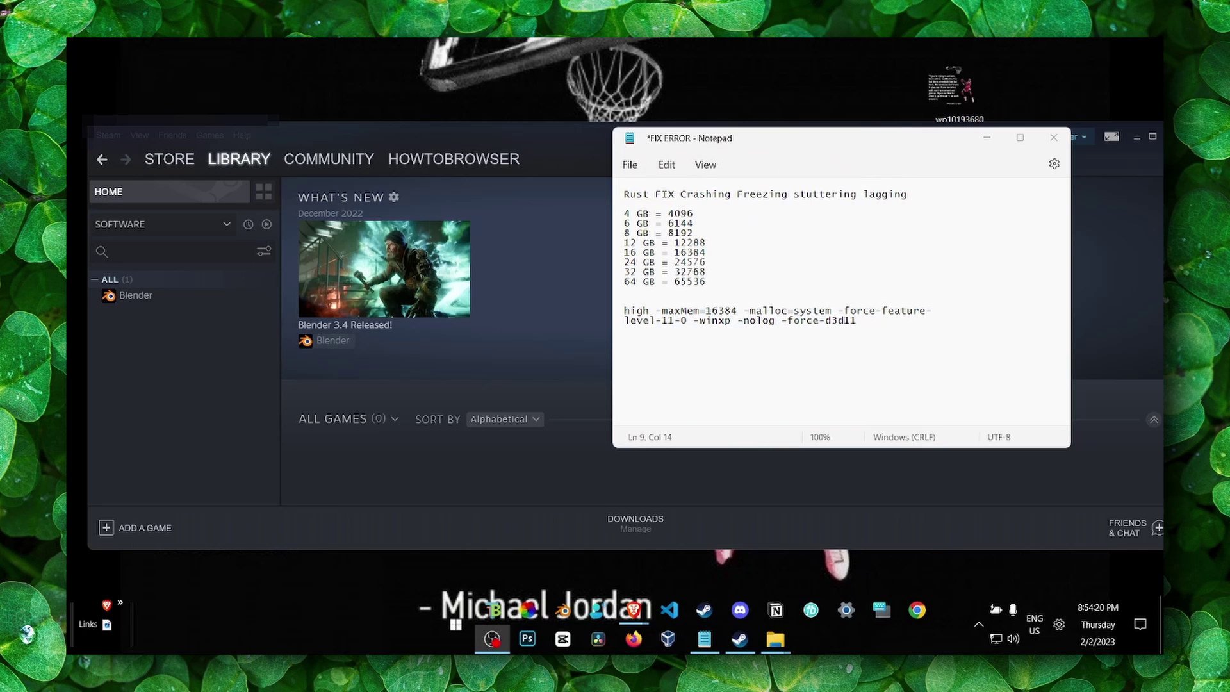
left_click(986, 138)
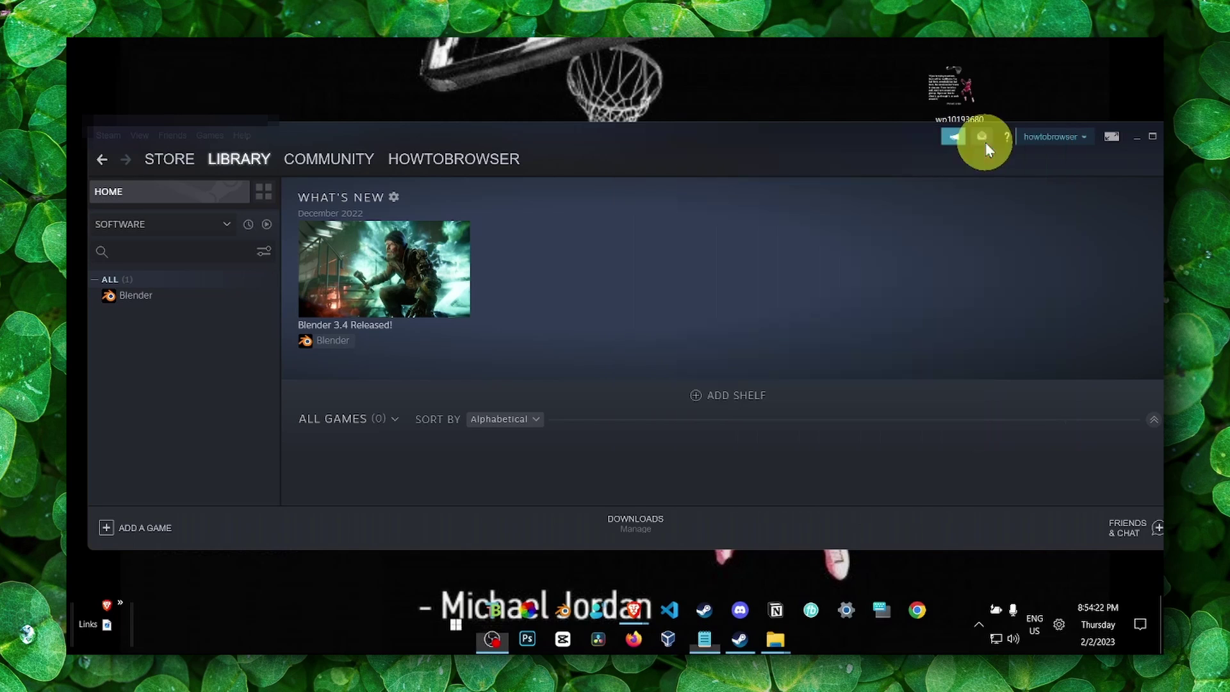
left_click_drag(606, 155, 606, 132)
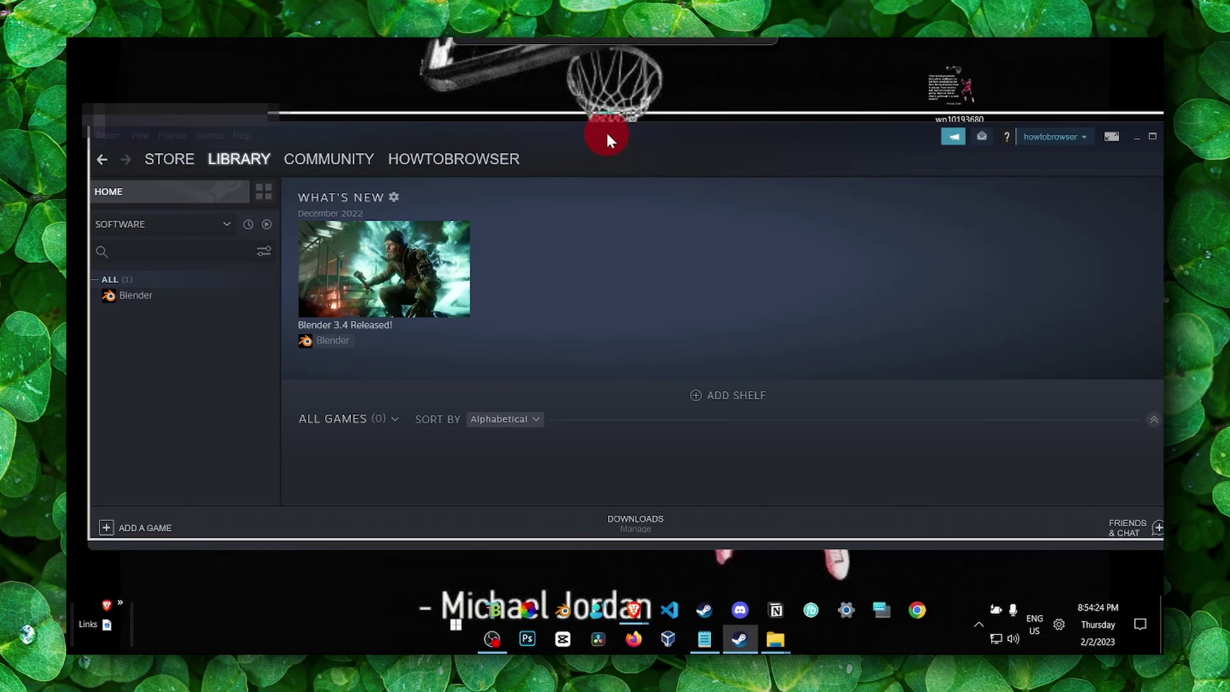
left_click_drag(903, 132, 768, 137)
left_click(1012, 133)
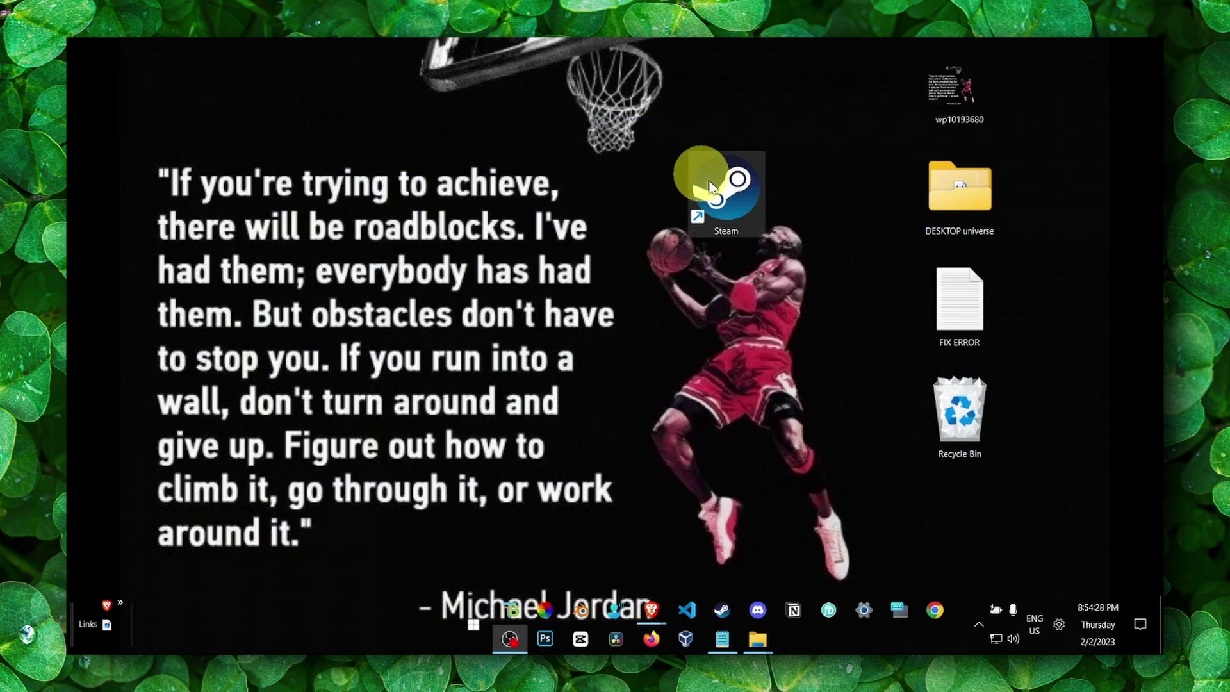
Move the Steam shortcut on the desktop up beside the basketball hoop.
left_click(718, 203)
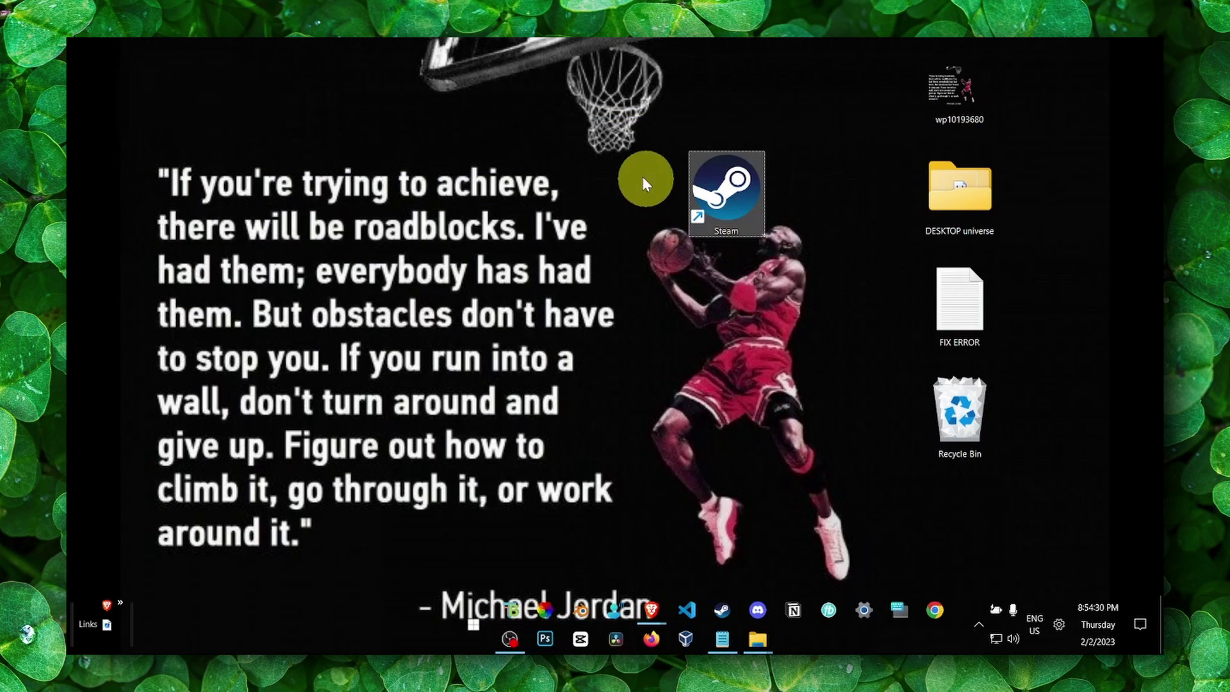
left_click_drag(702, 206, 709, 141)
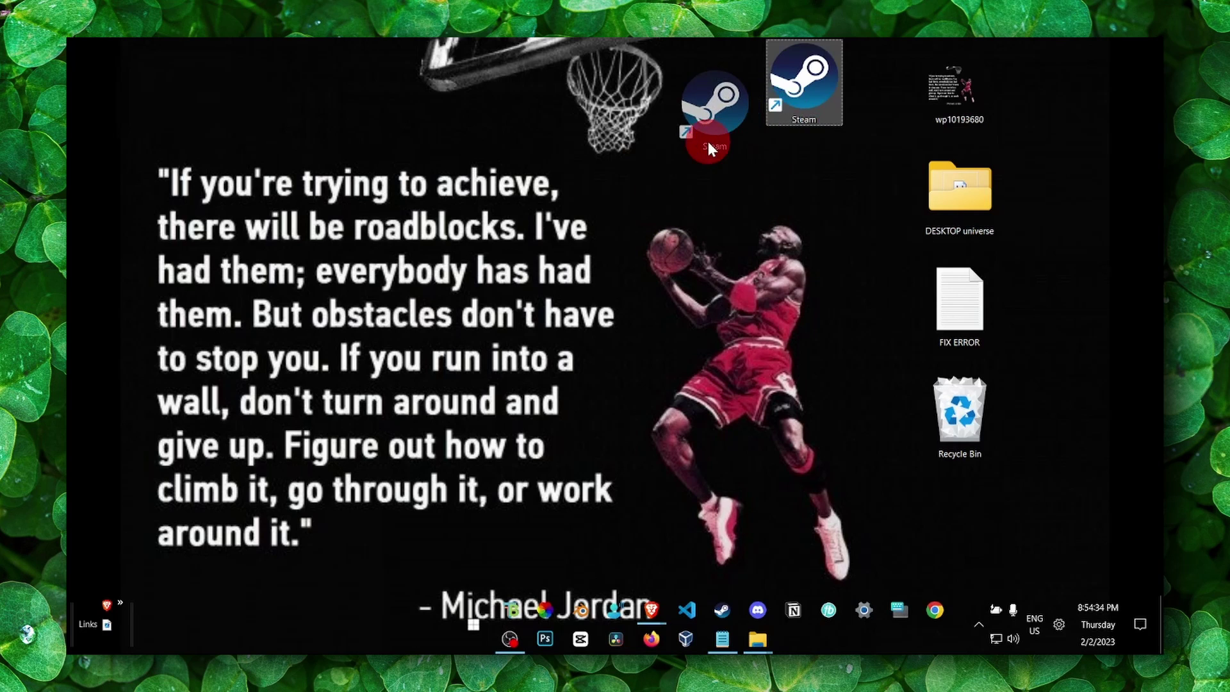